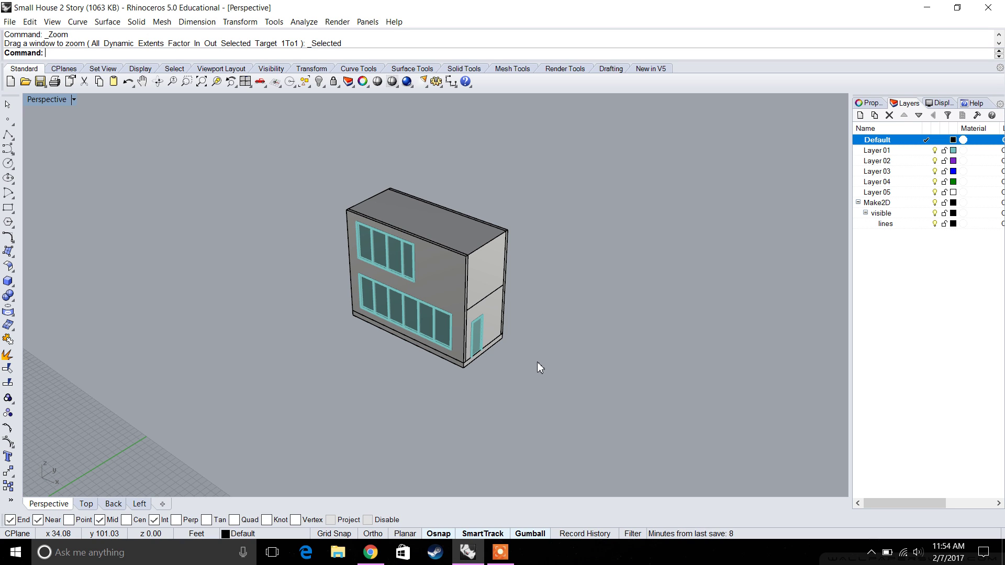
Delete the long windowed wall to view the rooms inside, and undo the deletion.
right_click_drag(525, 327, 576, 332)
right_click_drag(559, 288, 499, 258)
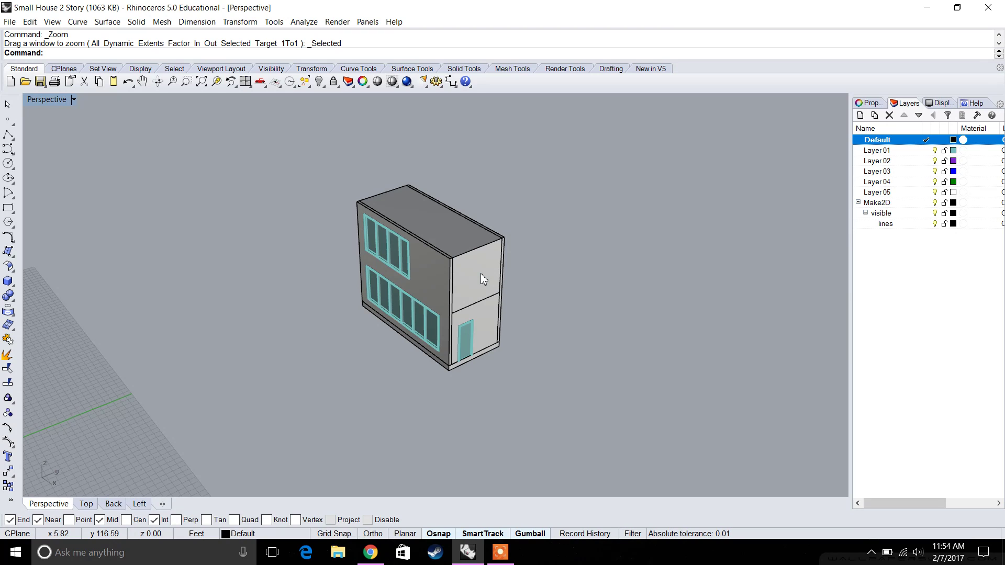
right_click_drag(419, 243, 396, 273)
left_click(429, 242)
key("Delete")
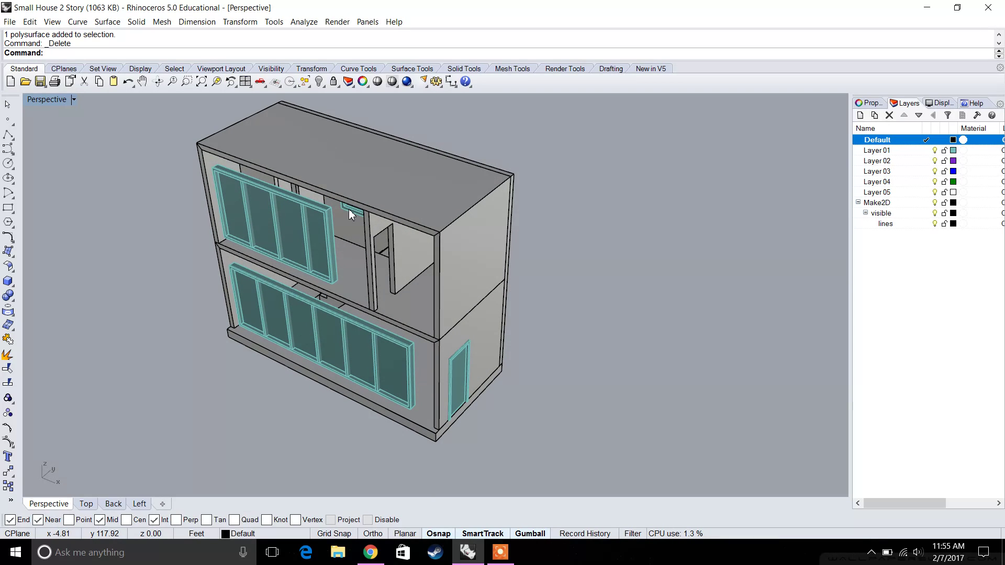
key("ctrl+z")
right_click_drag(353, 213, 496, 199)
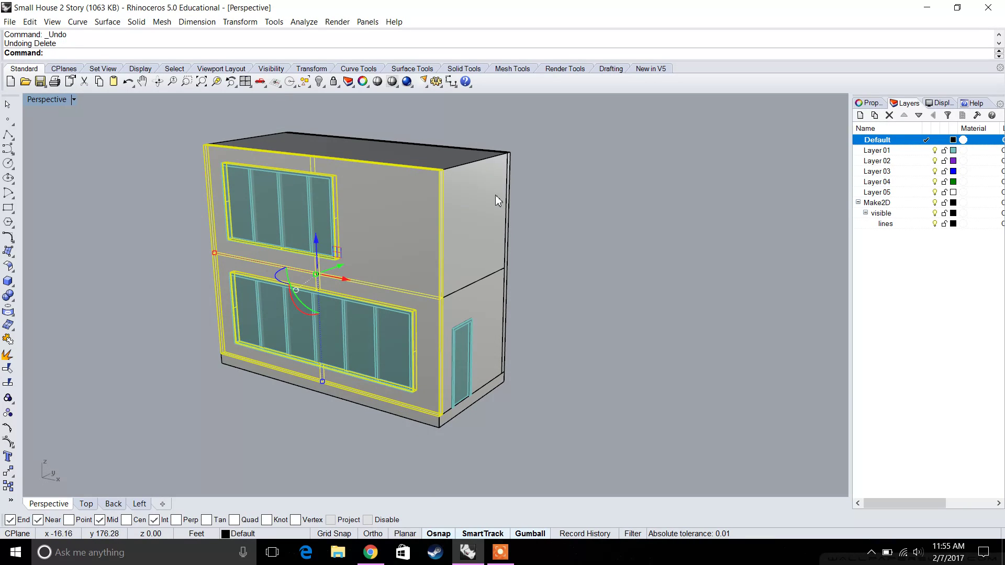
left_click(523, 183)
right_click_drag(437, 227, 501, 258, "shift")
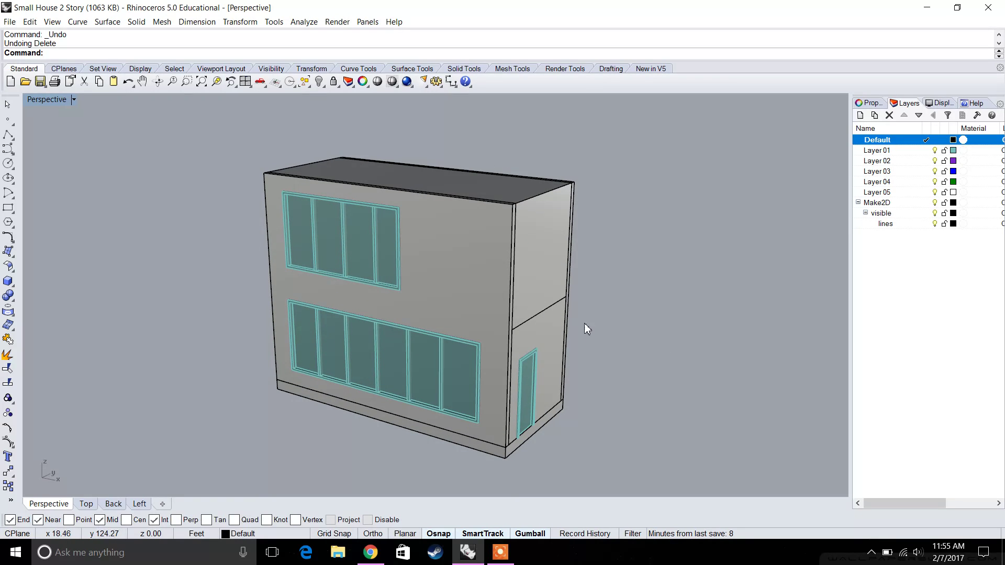
Switch from the single Perspective view to the four-viewport layout and fit the whole house in the Back view.
scroll(584, 322, "down", 3)
right_click_drag(507, 310, 471, 313, "shift")
scroll(425, 263, "down", 5)
scroll(445, 287, "up", 2)
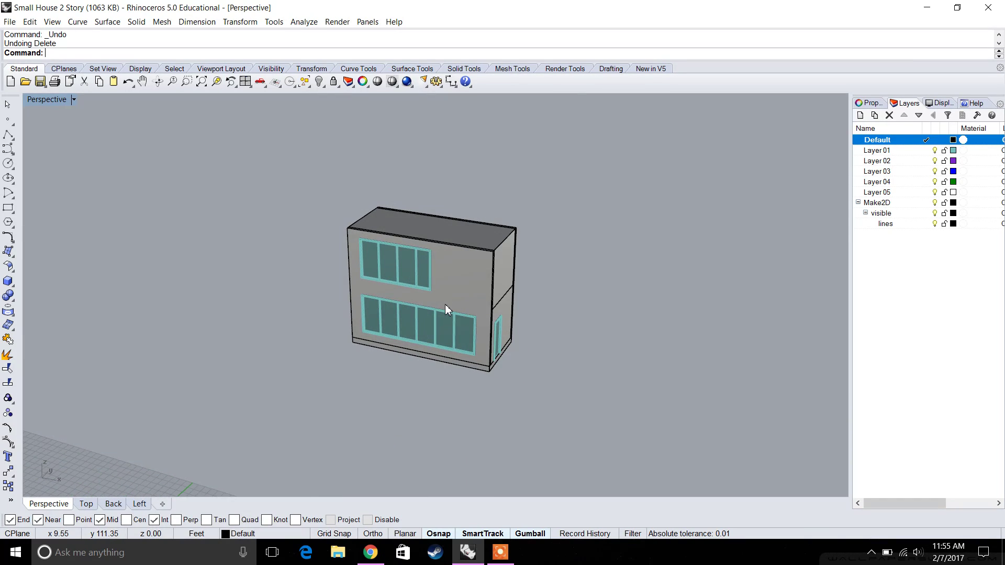
double_click(55, 103)
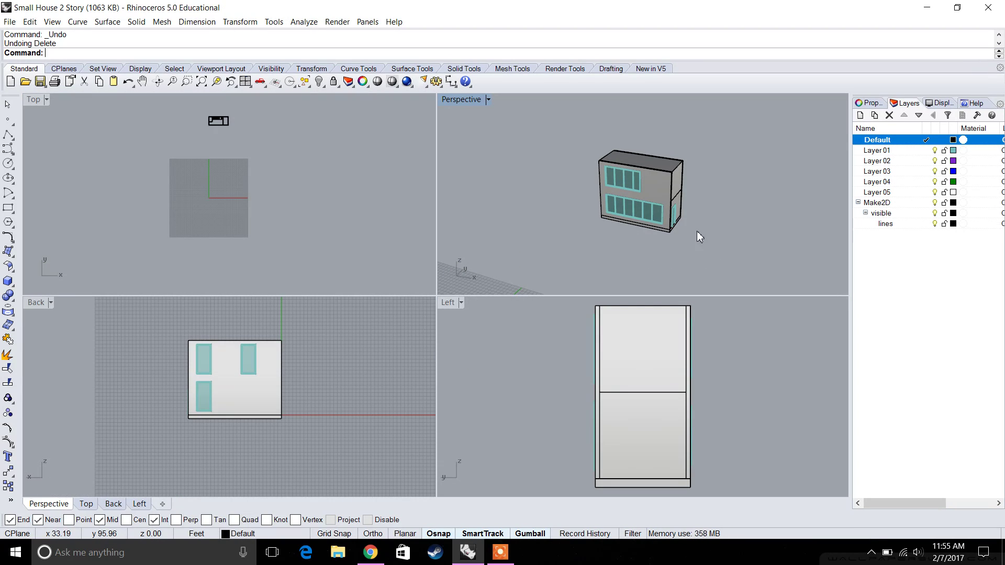
left_click_drag(540, 132, 538, 132)
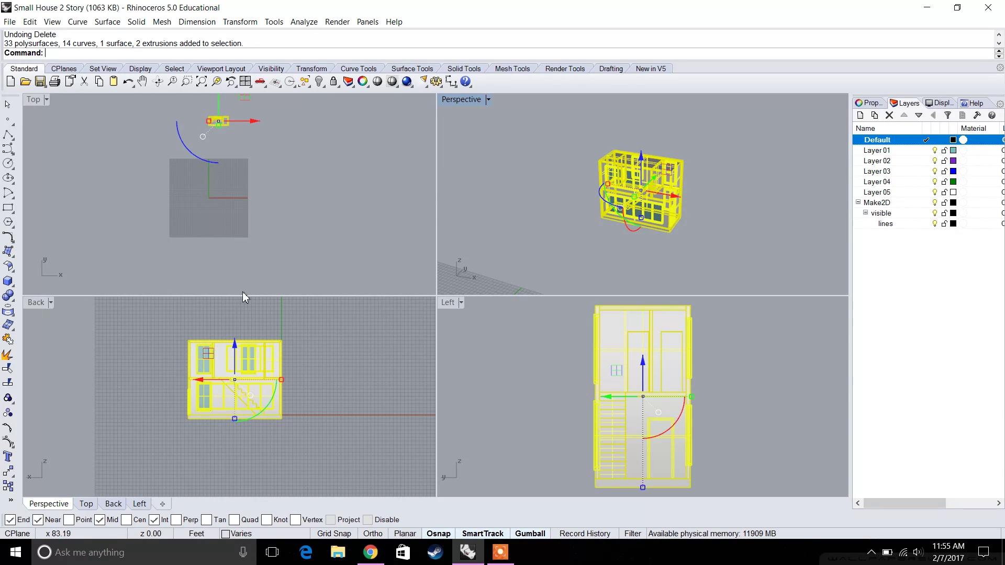
left_click(36, 307)
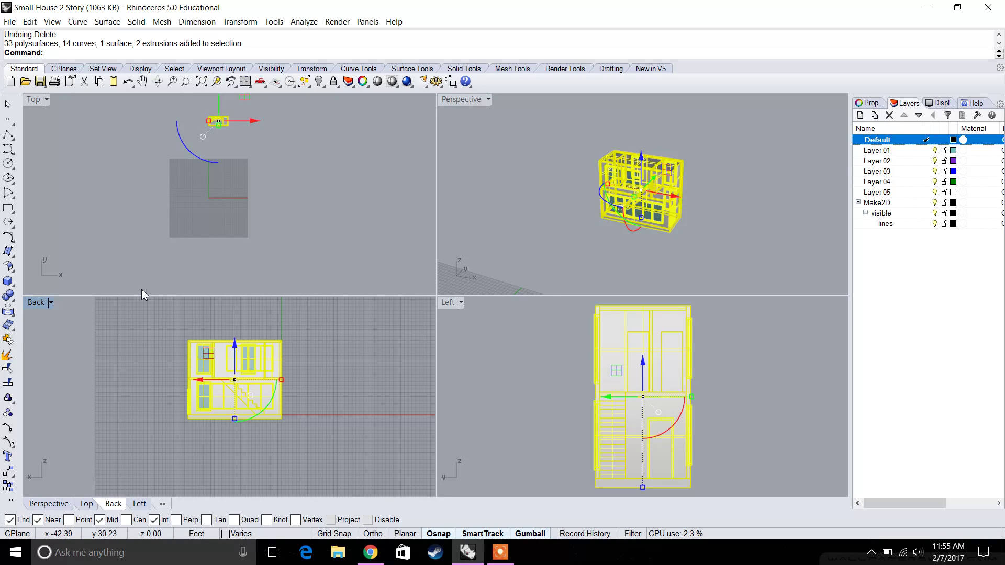
left_click(217, 83)
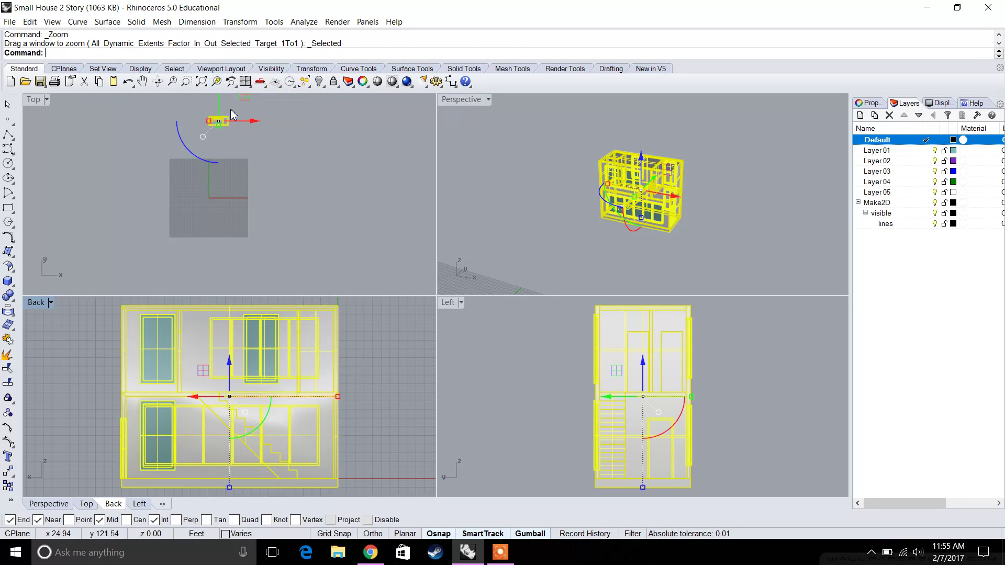
left_click(447, 303)
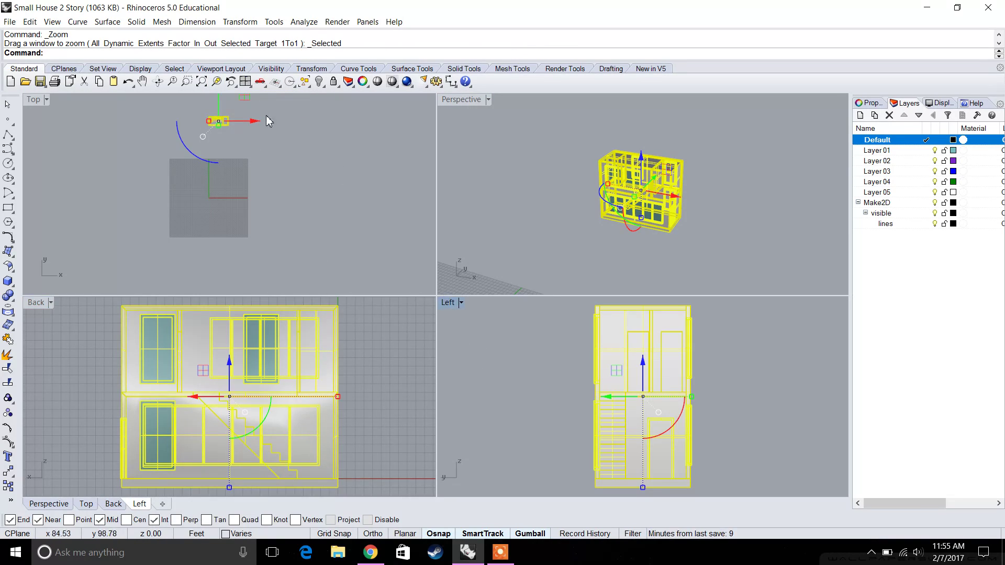
left_click(511, 355)
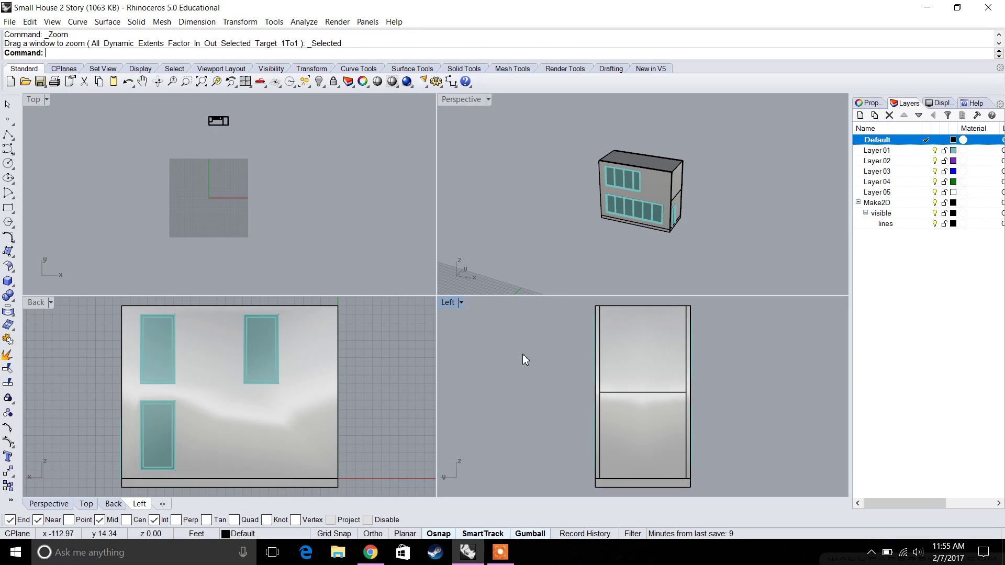
Set the Back and Left viewports to Shaded display mode.
left_click(51, 304)
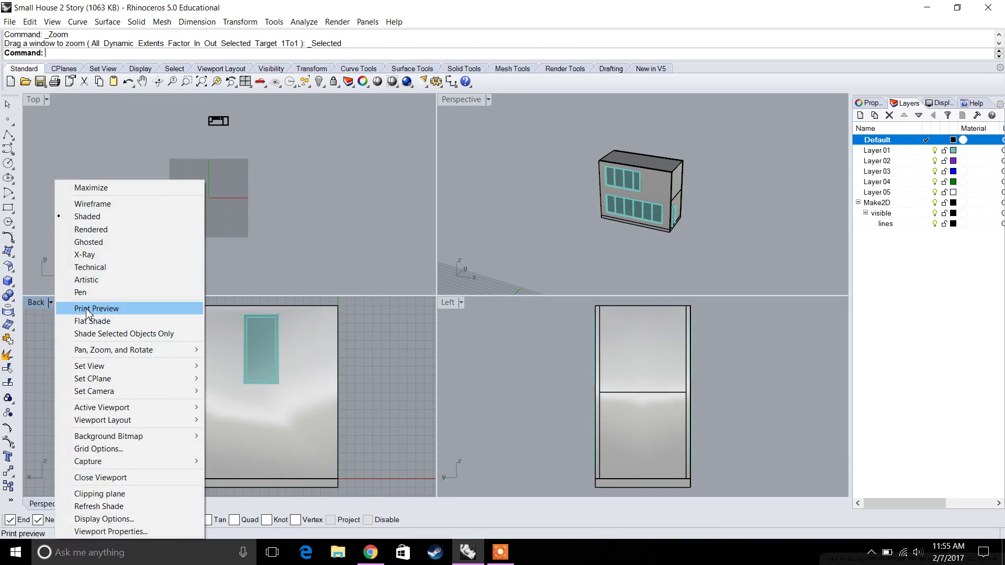
left_click(86, 216)
left_click(461, 303)
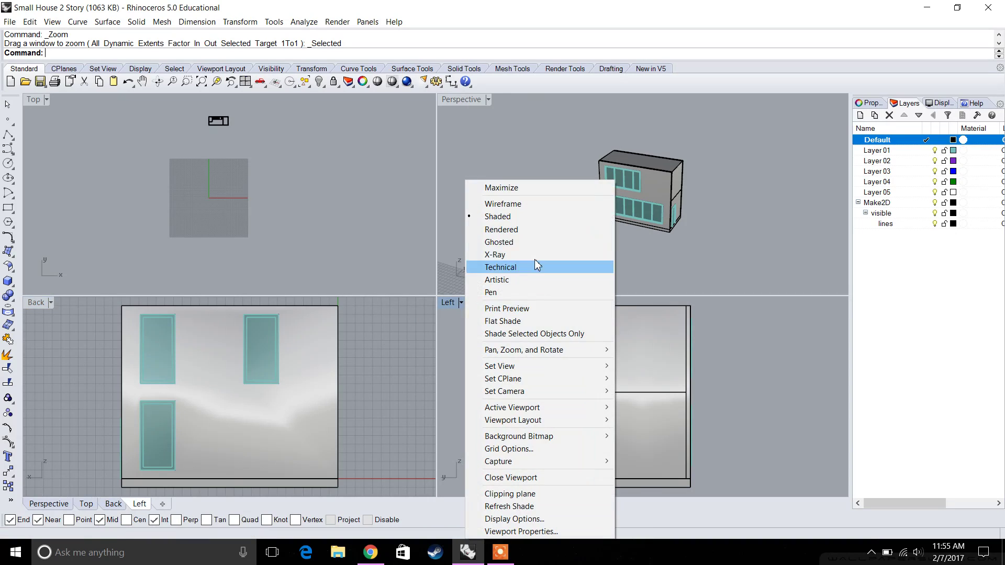
left_click(518, 226)
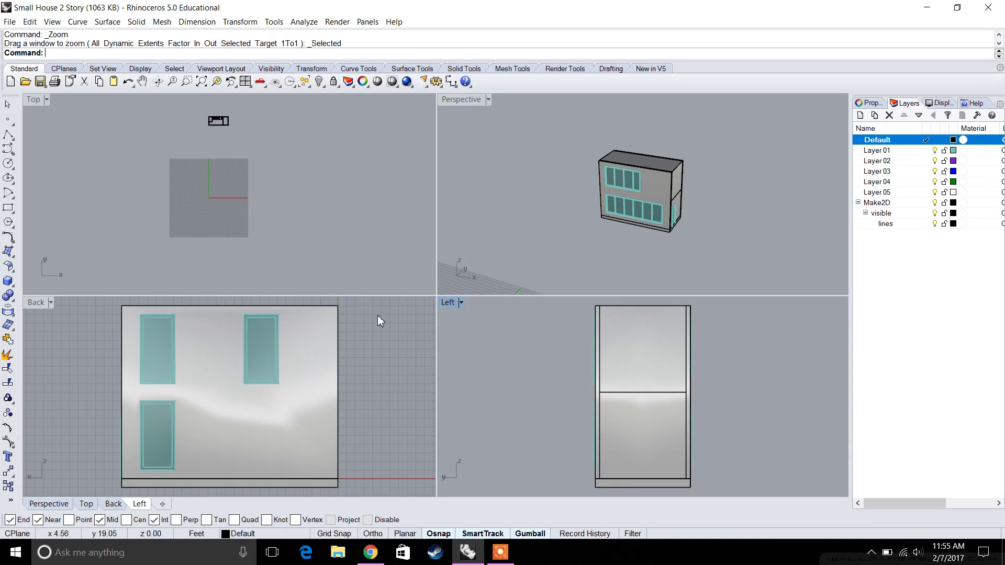
Create a 2D drawing of the whole house from the Back view with Make2D, using the Current View layout.
scroll(346, 352, "down", 8)
right_click_drag(281, 320, 236, 333)
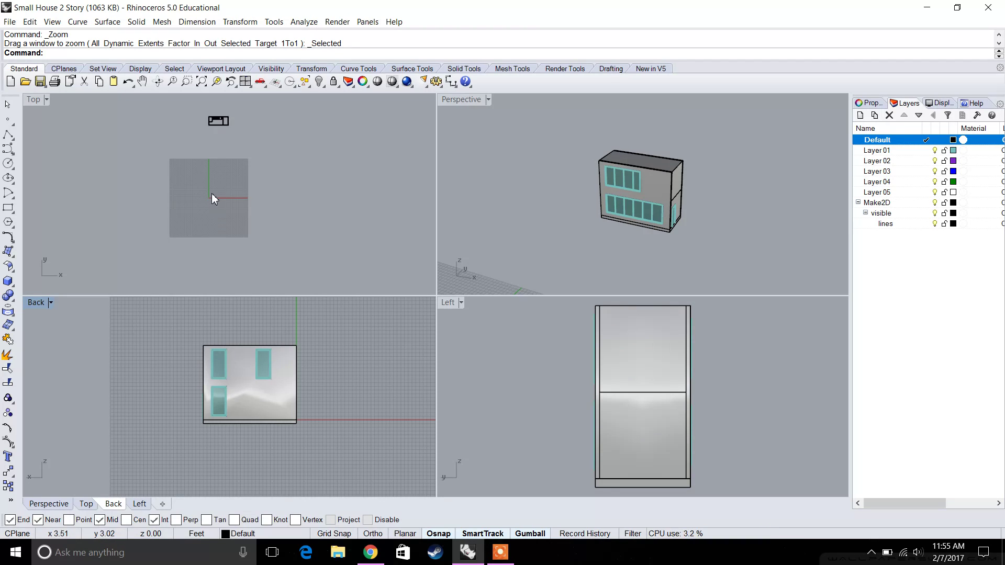
scroll(211, 190, "up", 5)
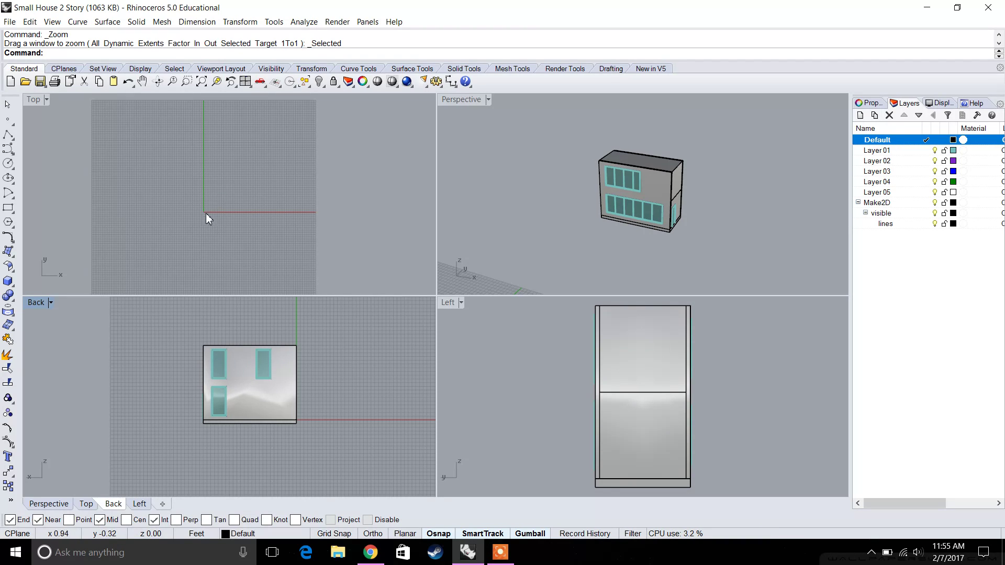
scroll(315, 365, "down", 5)
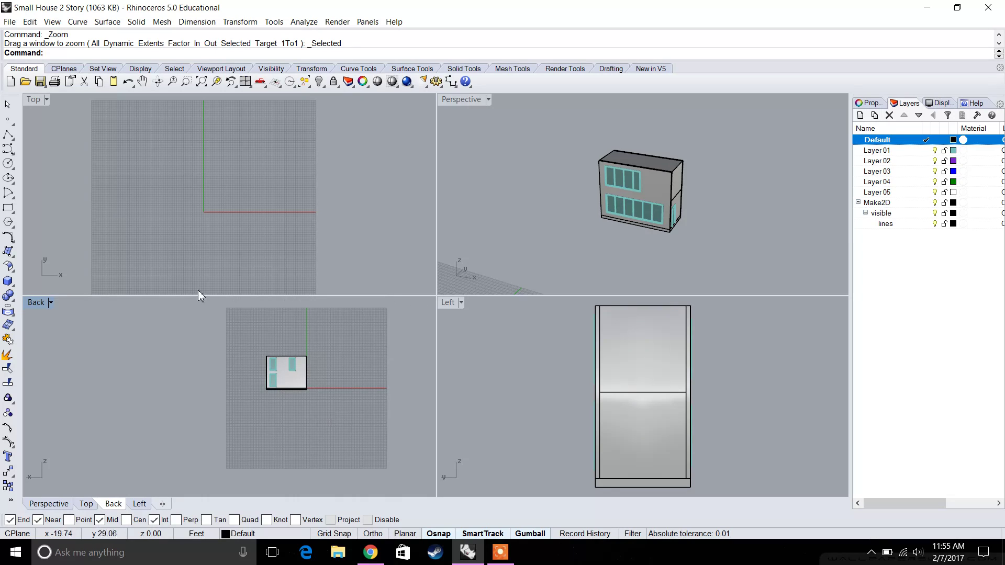
scroll(273, 366, "up", 5)
left_click_drag(200, 328, 197, 325)
right_click_drag(353, 376, 260, 359)
type("Ma")
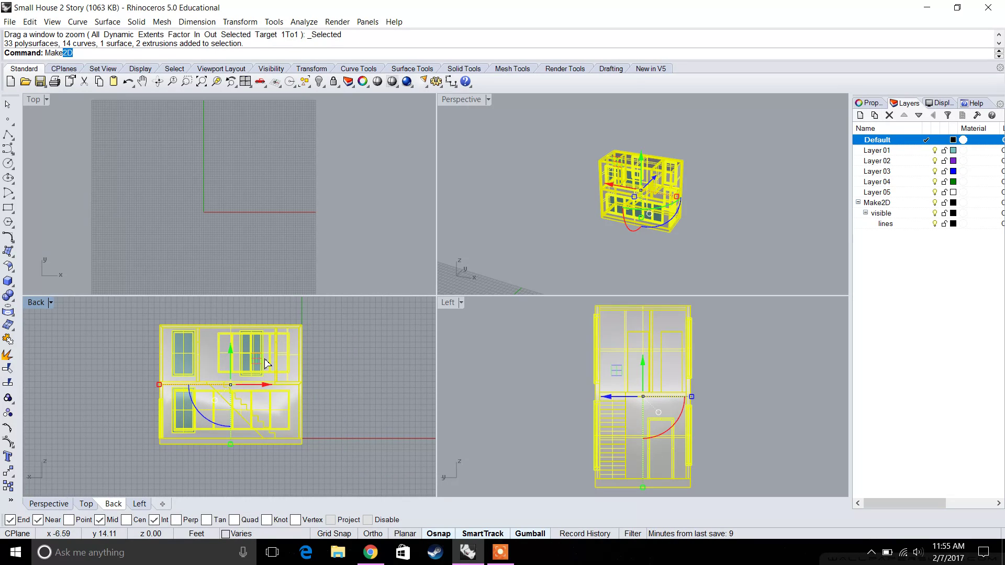
type("ke")
key("Return")
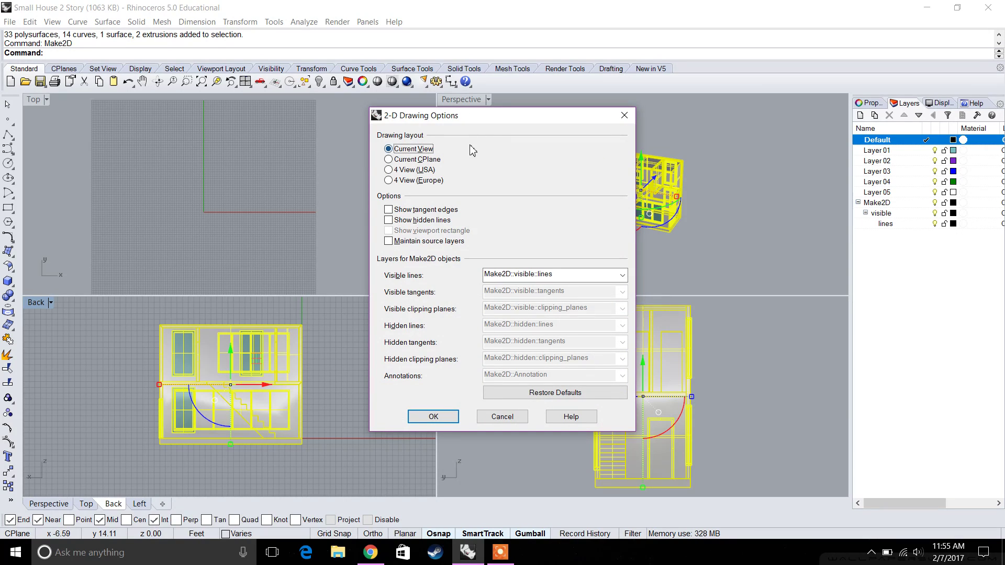
left_click(433, 417)
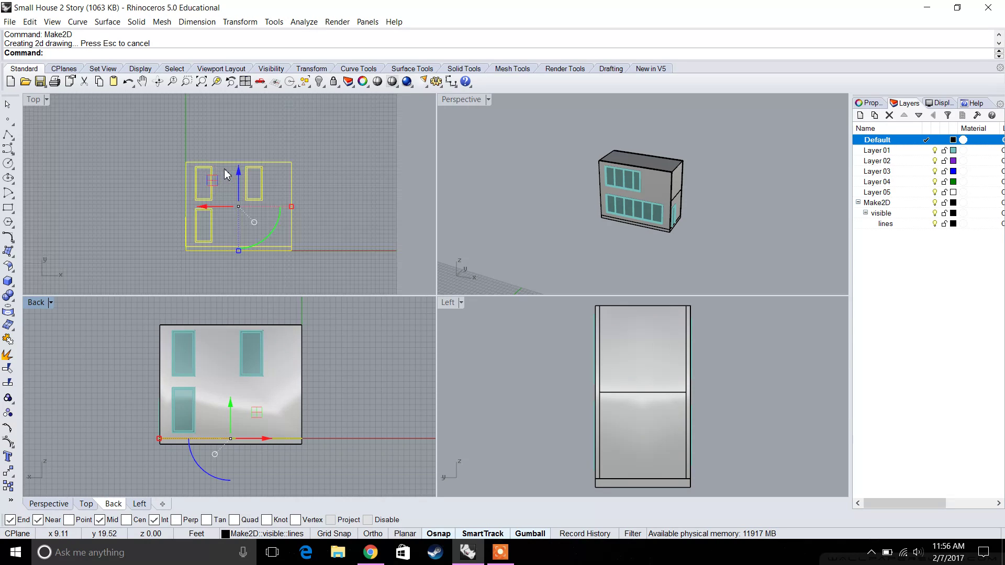
Move the new back elevation drawing above the grid and toward its right end in the Top view.
scroll(208, 207, "down", 4)
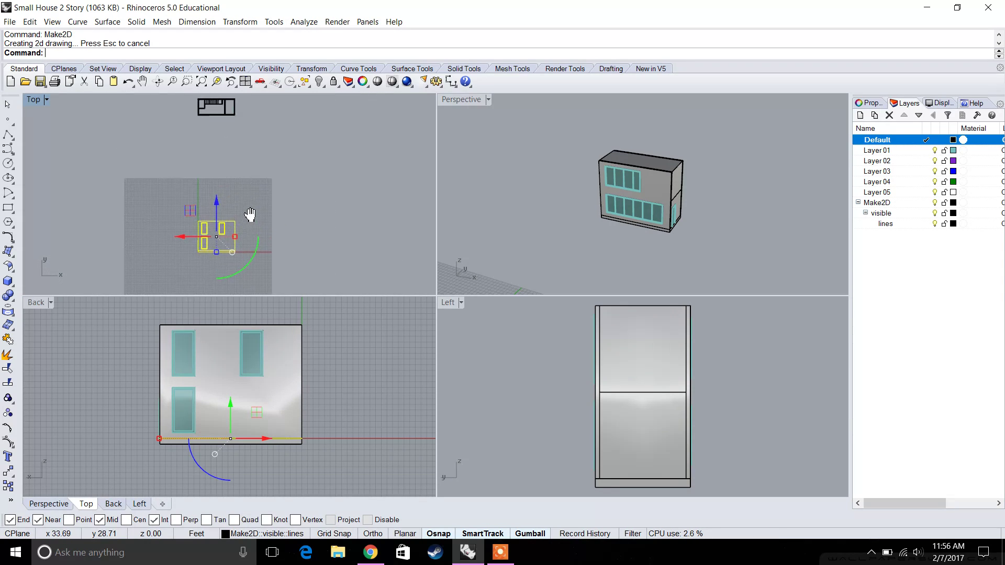
scroll(171, 247, "up", 3)
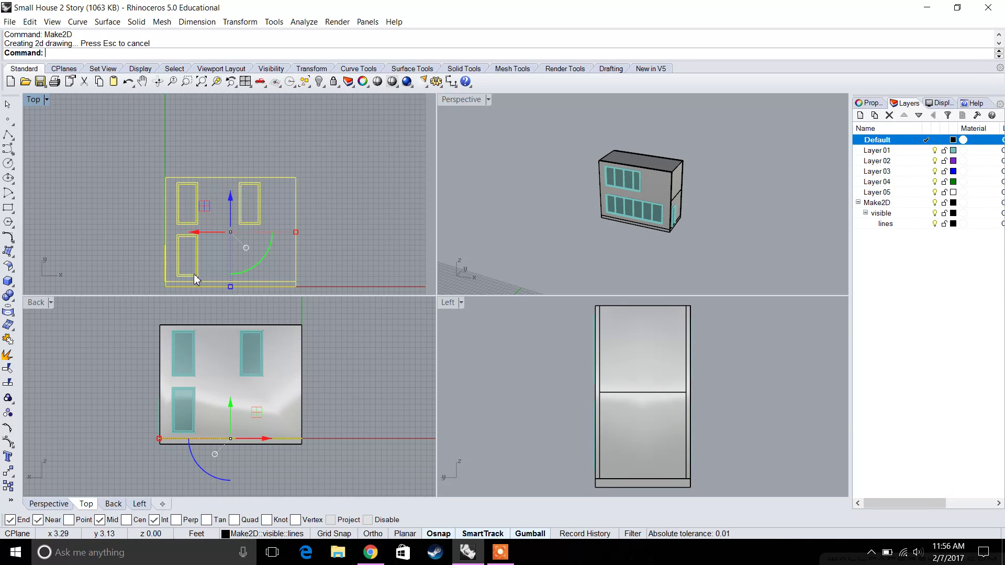
scroll(291, 193, "down", 3)
left_click_drag(248, 215, 249, 112)
left_click_drag(216, 145, 278, 161)
key("Escape")
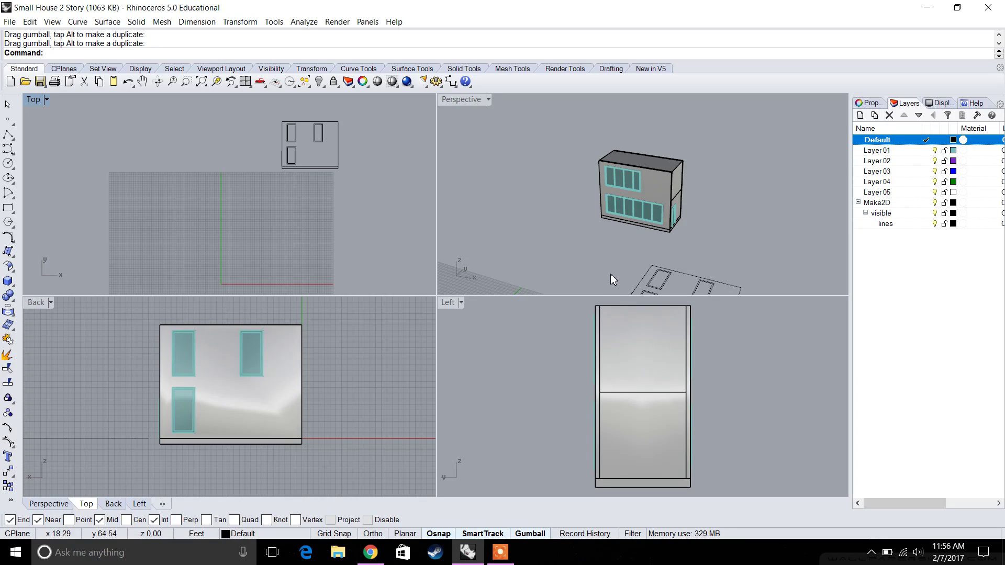
Create a 2D drawing of the whole house from the Left view with Make2D, using the Current View layout.
scroll(662, 383, "down", 8)
right_click_drag(660, 384, 630, 359)
scroll(503, 317, "up", 4)
right_click_drag(708, 414, 619, 420)
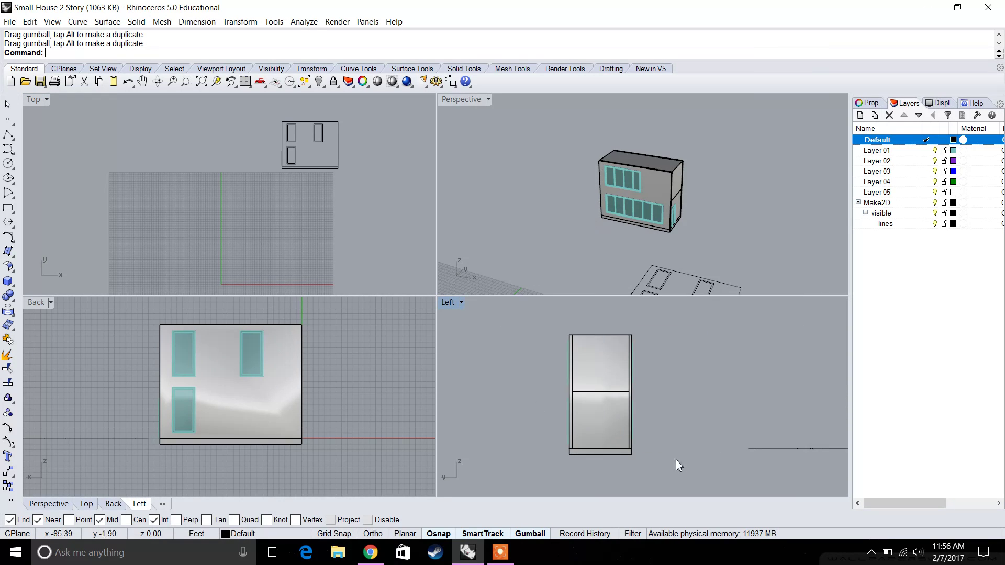
left_click_drag(539, 326, 538, 324)
type("Make2D")
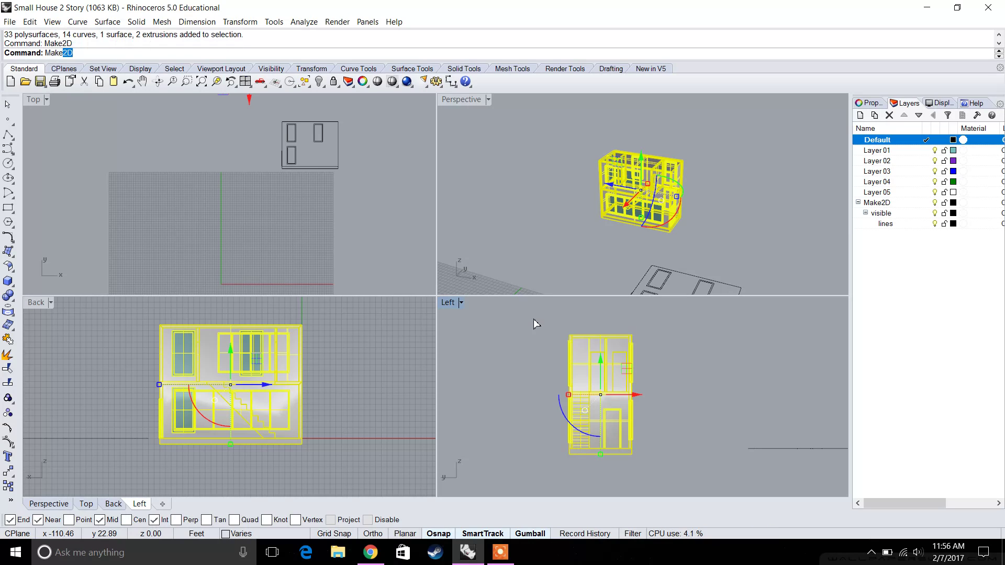
key("Return")
key("Return")
Move the left elevation drawing in the Top view to sit just right of the back elevation.
left_click_drag(193, 261, 331, 262)
left_click_drag(370, 291, 368, 177)
key("Escape")
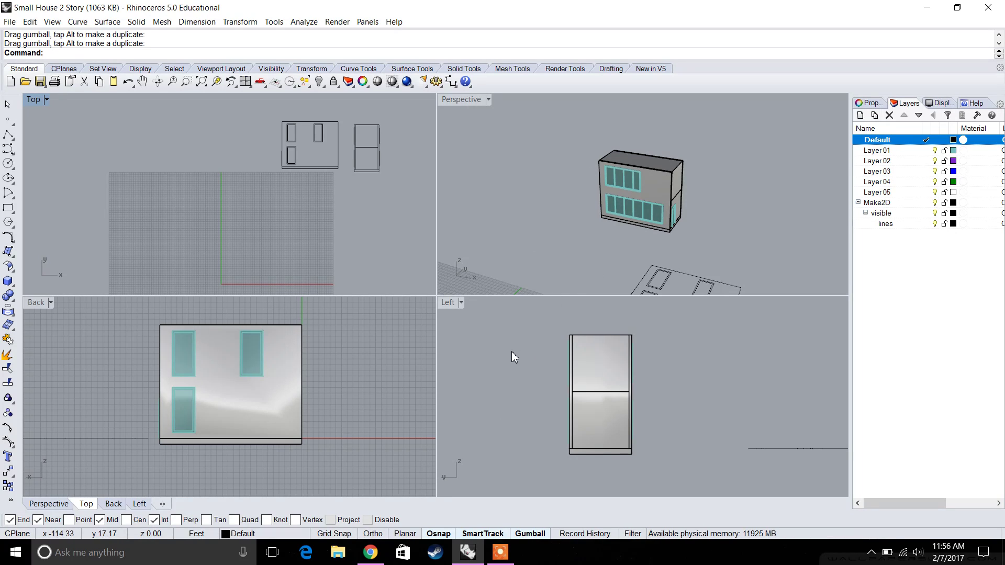
Change the Left viewport to the Right view and center the house in it.
left_click(461, 303)
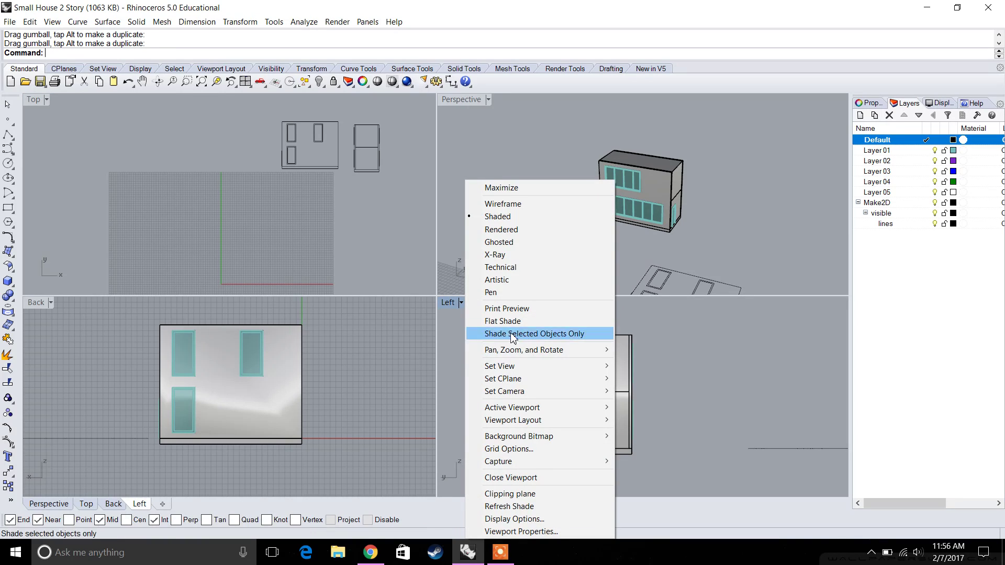
mouse_move(527, 369)
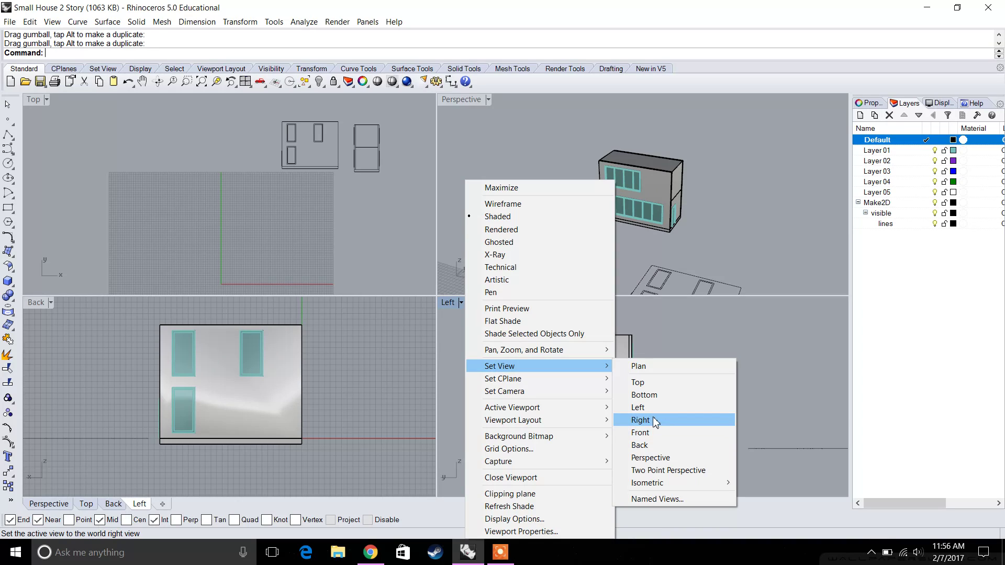
left_click(646, 421)
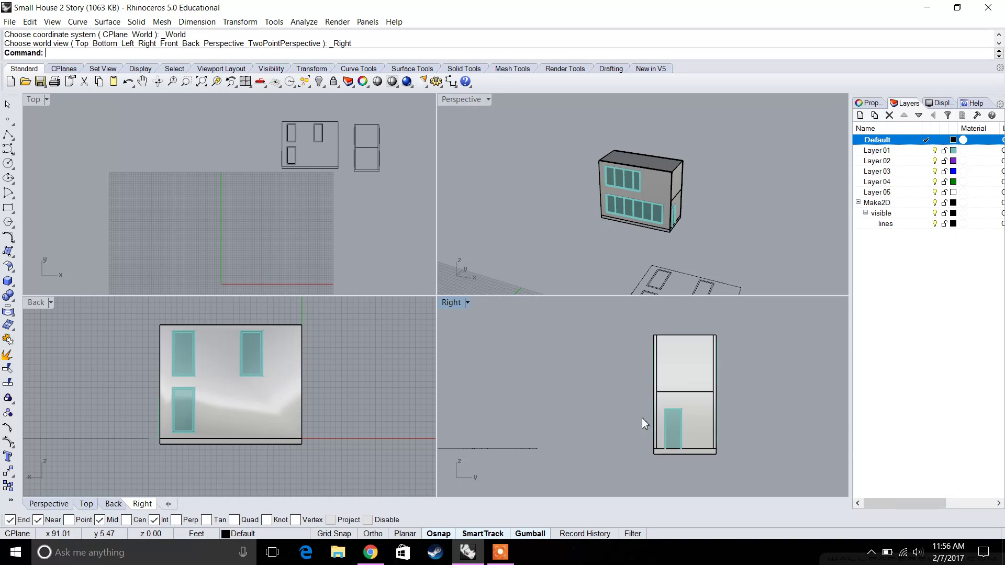
right_click_drag(713, 410, 651, 393)
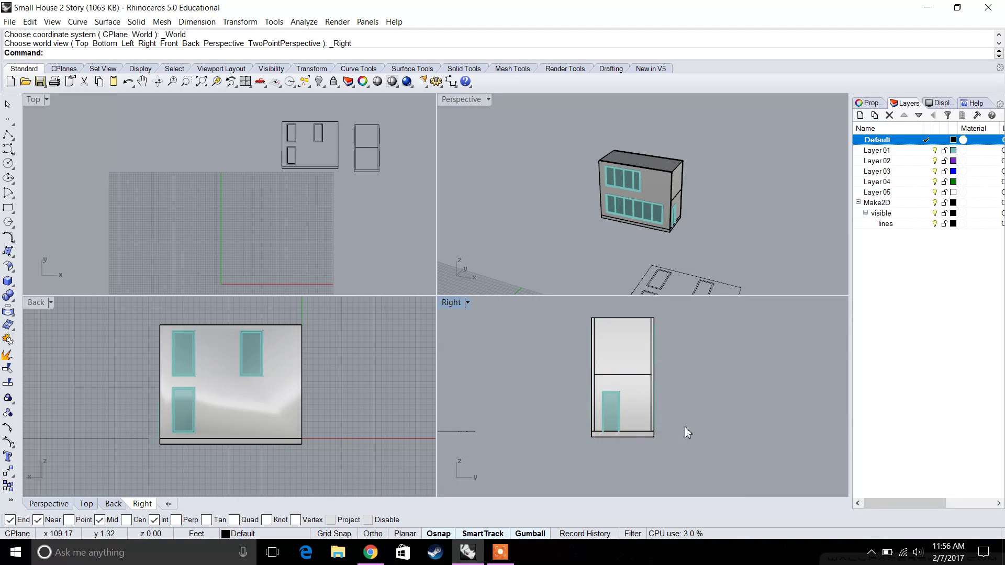
Create a 2D drawing of the whole house from the Right view with Make2D, using the Current View layout.
left_click_drag(574, 325, 554, 313)
type("Make2D")
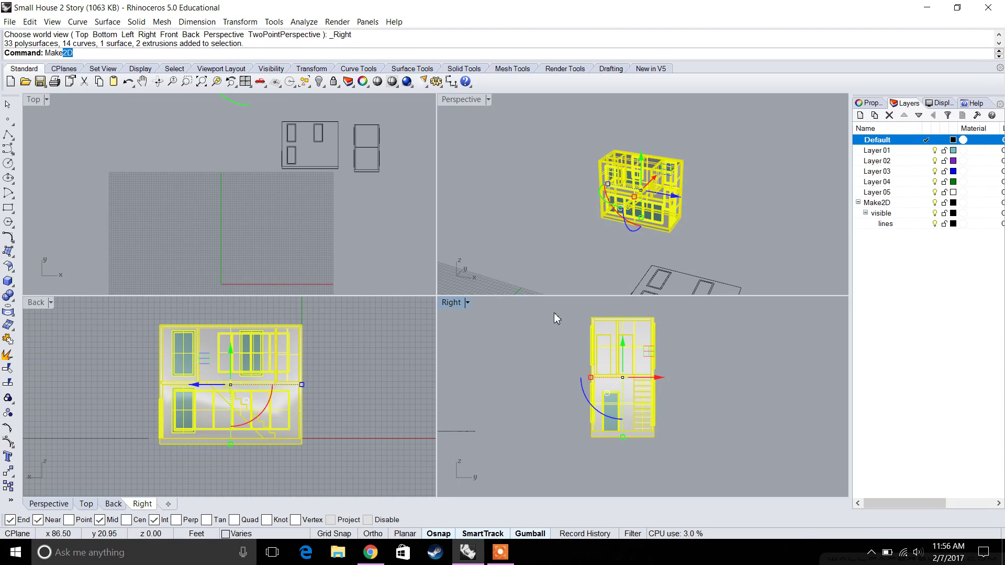
key("Return")
key("Return")
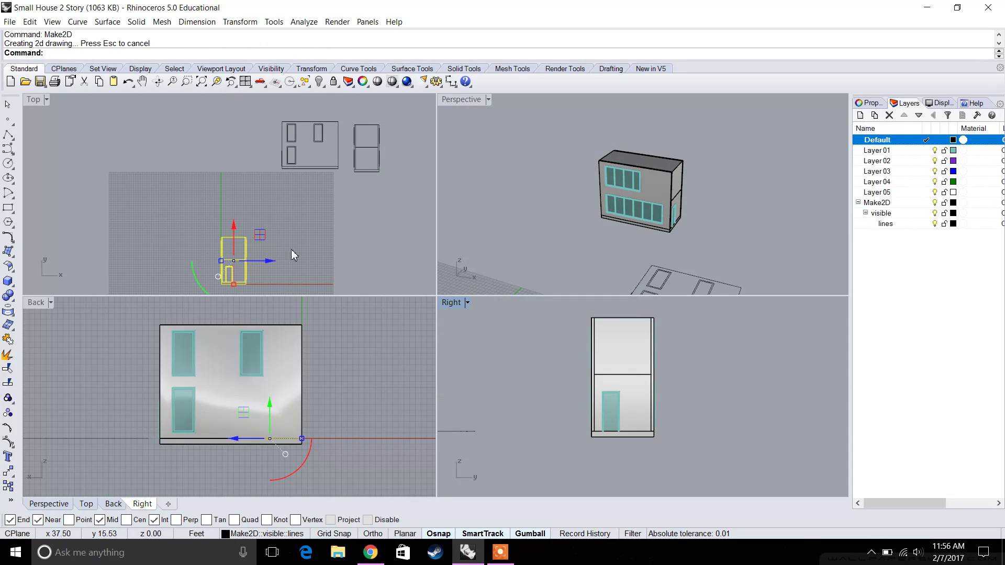
Move the right elevation drawing in the Top view to sit just right of the left elevation.
left_click_drag(268, 259, 434, 266)
left_click_drag(400, 225, 408, 110)
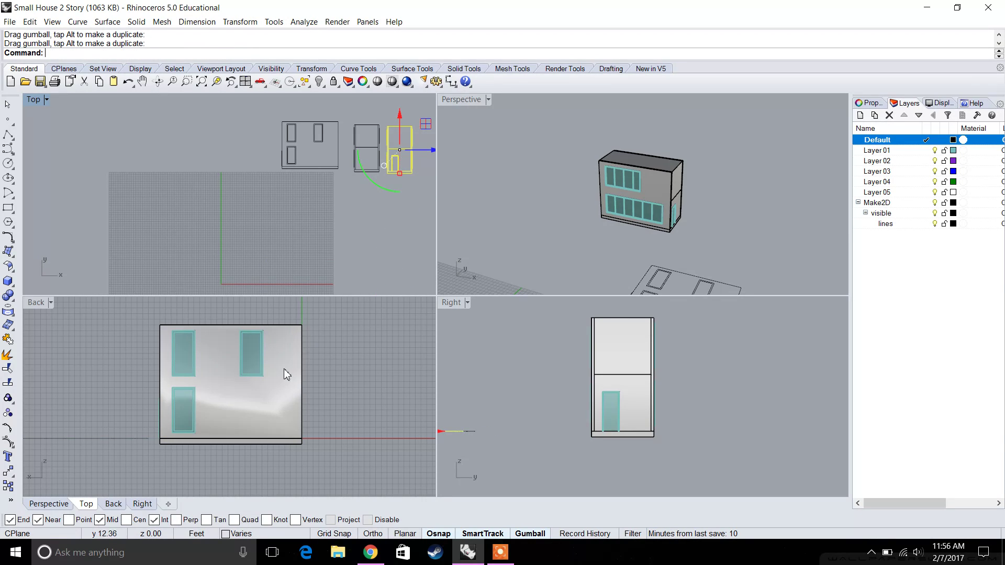
key("Escape")
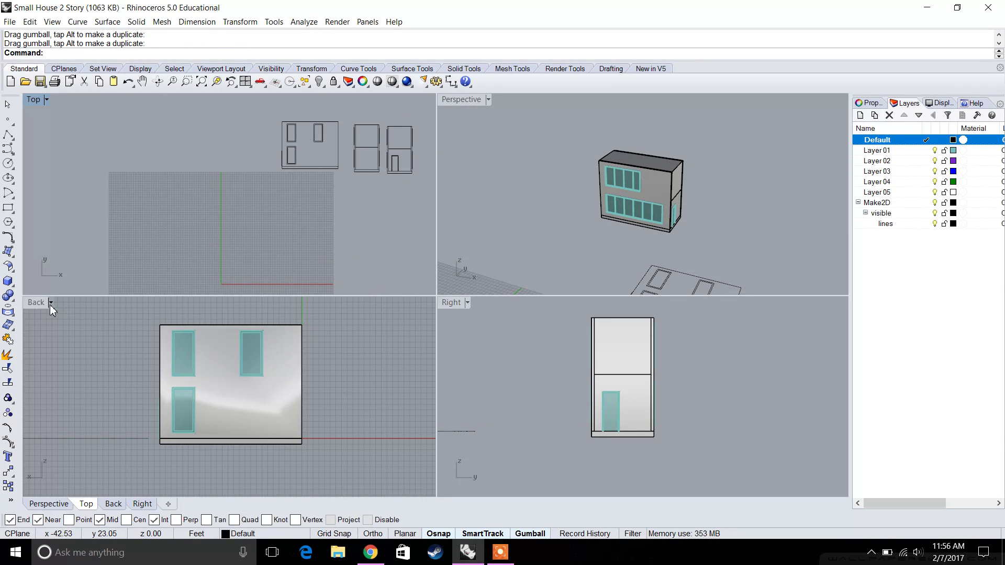
Change the Back viewport to the Front view.
left_click(49, 305)
mouse_move(153, 373)
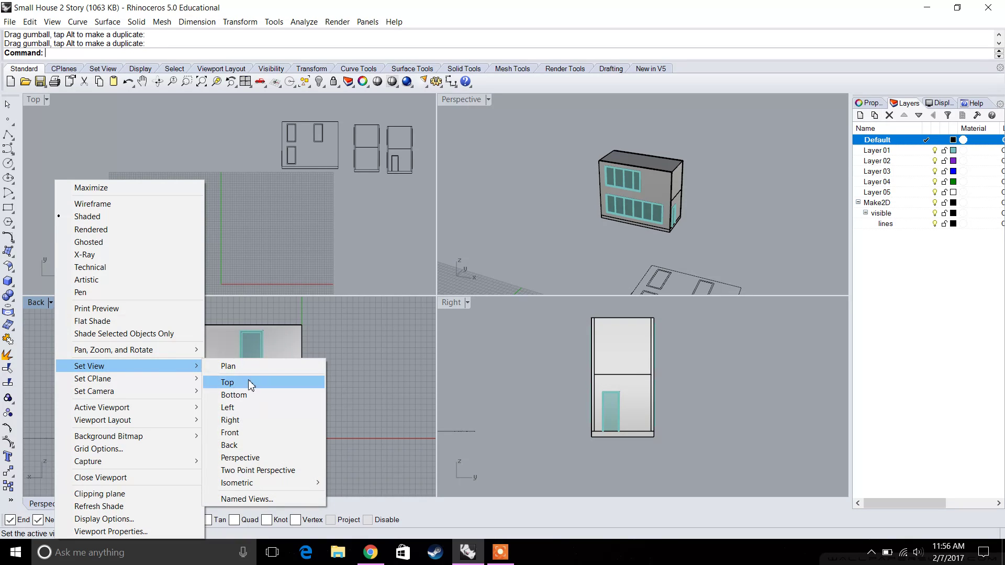
left_click(254, 432)
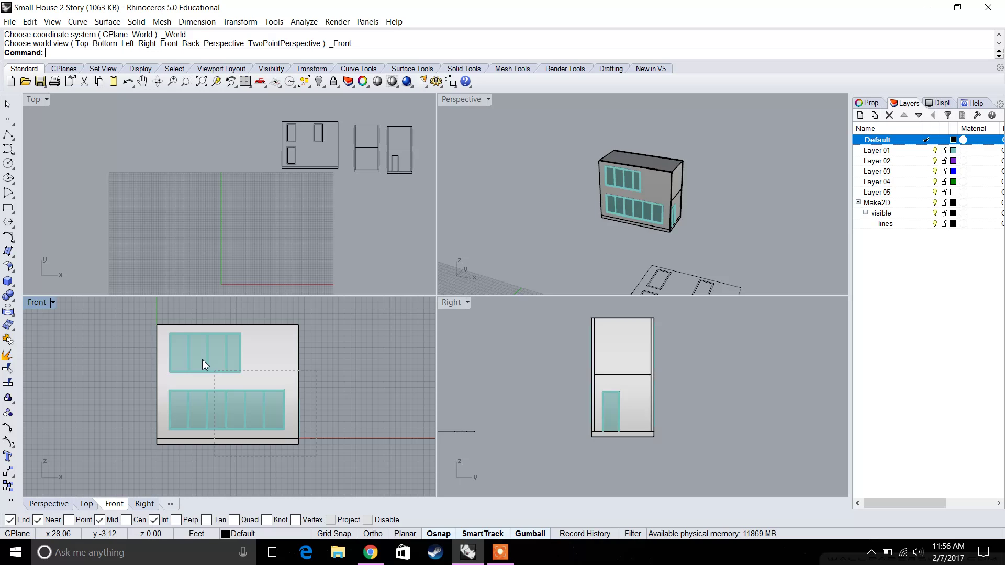
Create a 2D drawing of the whole house from the Front view with Make2D.
left_click_drag(202, 360, 136, 311)
type("Make2D")
key("Return")
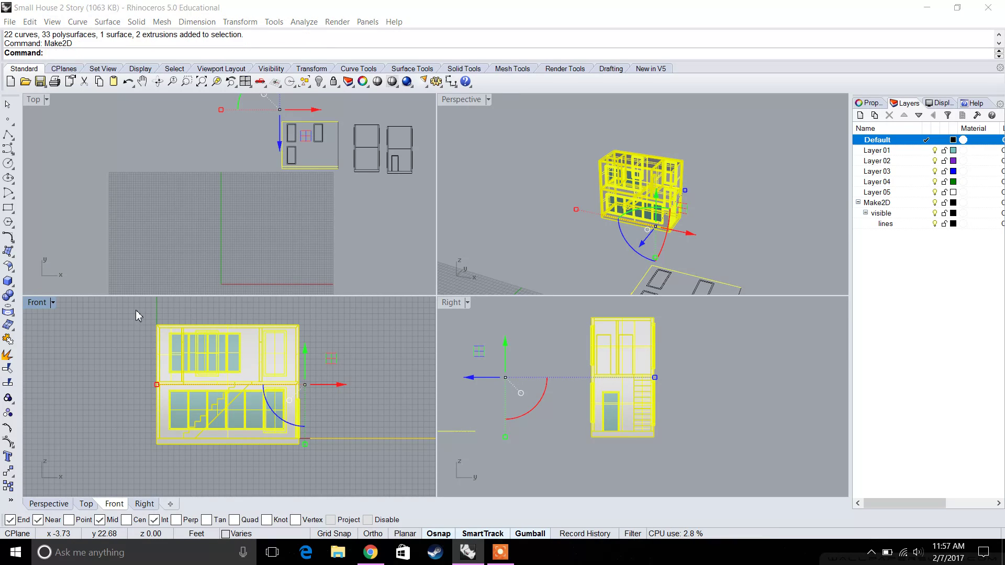
key("Return")
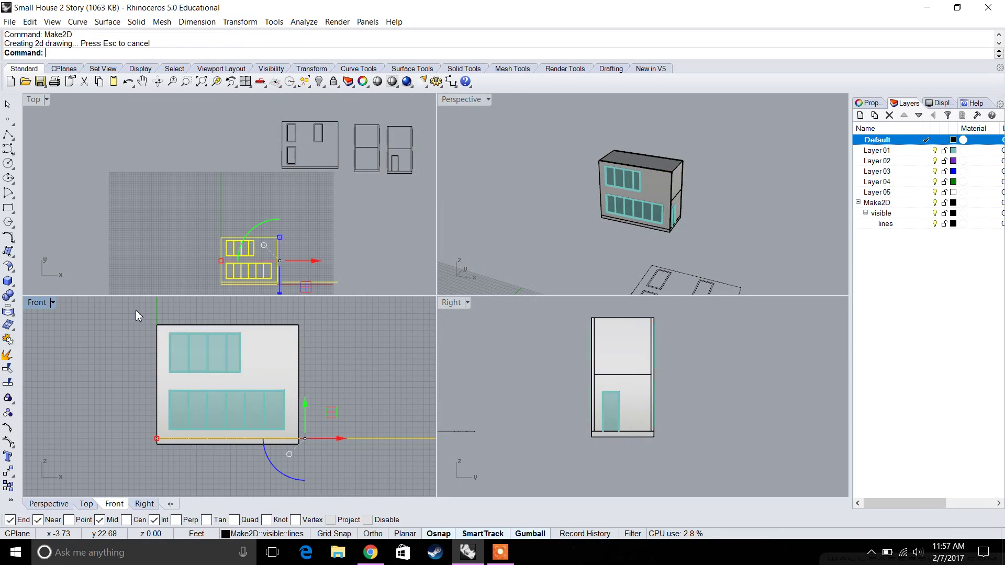
Move the front elevation drawing in the Top view to the left of the back elevation and delete its stray curve.
double_click(32, 100)
left_click_drag(374, 340, 258, 242)
scroll(435, 165, "up", 3)
left_click(279, 276)
left_click(278, 265)
key("Delete")
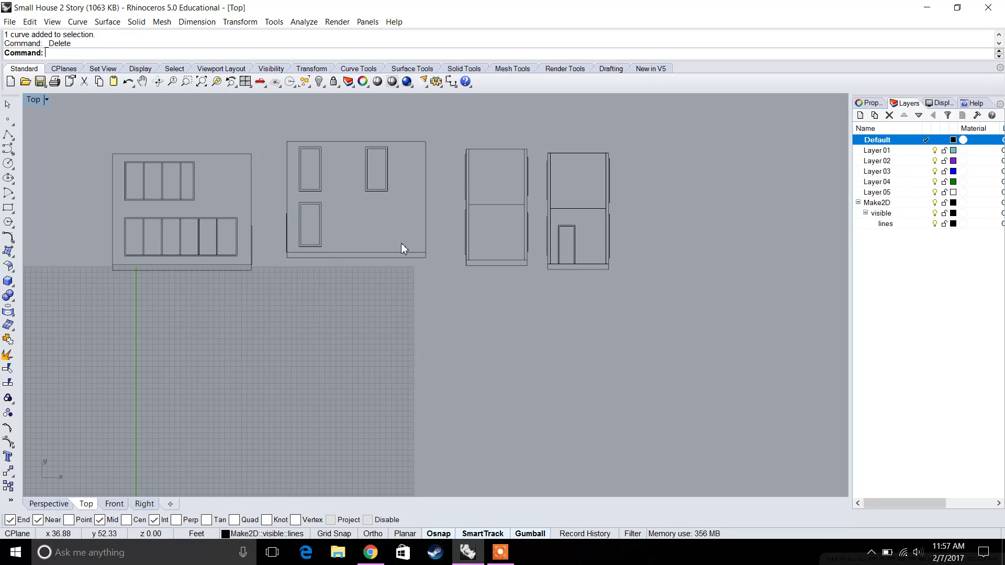
Move the right elevation drawing up slightly to line up with the left elevation.
scroll(554, 176, "up", 4)
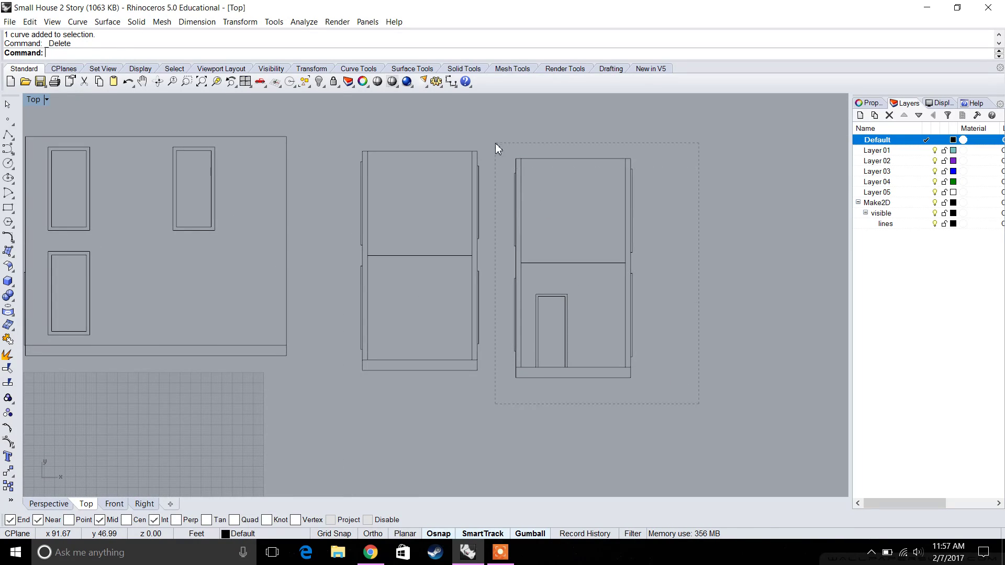
left_click_drag(495, 143, 494, 143)
left_click_drag(573, 239, 573, 230)
left_click(494, 233)
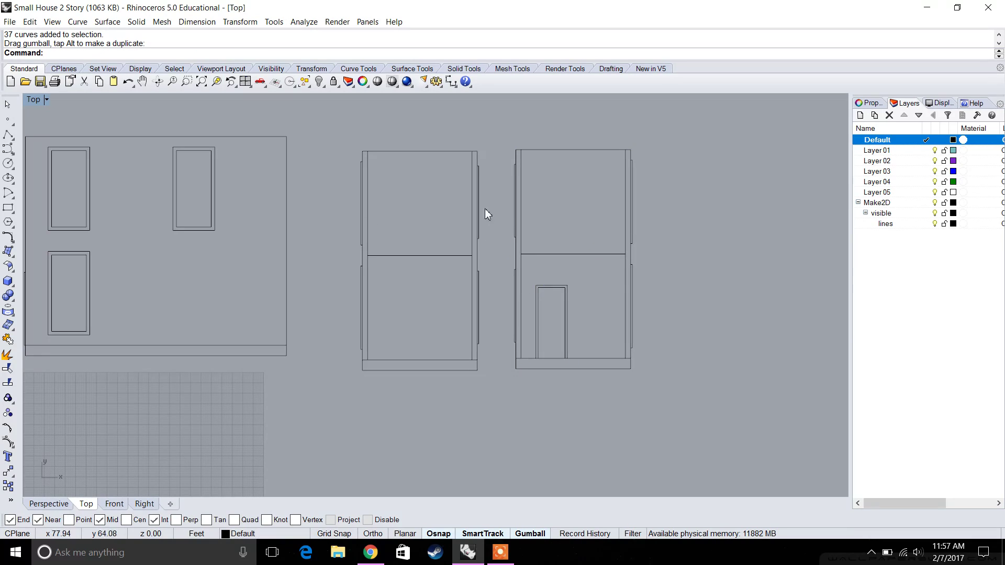
scroll(362, 320, "down", 5)
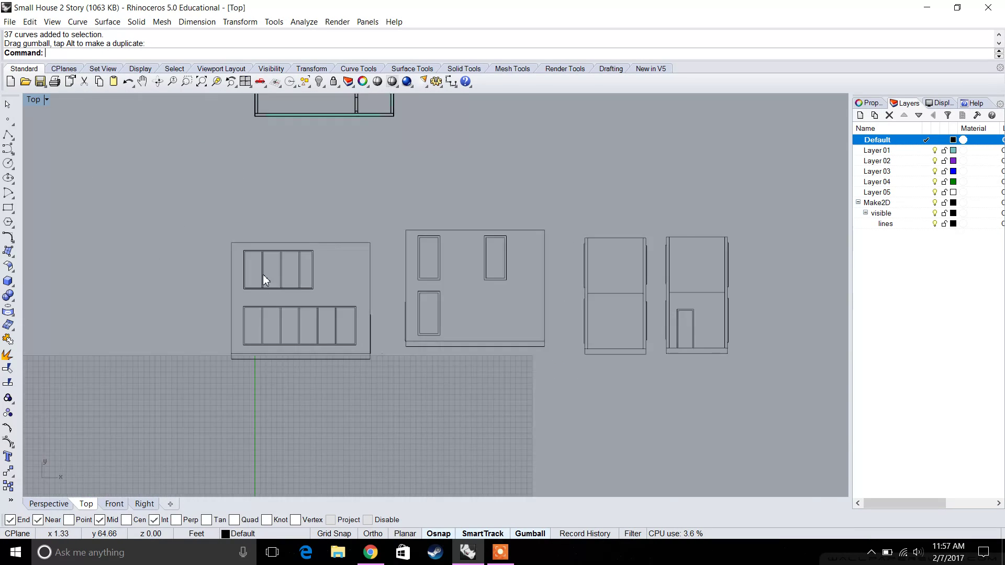
Delete the floor line and the inner vertical wall lines from both the left and right elevation drawings.
scroll(262, 274, "up", 8)
right_click_drag(557, 347, 261, 335)
right_click_drag(618, 322, 243, 296)
scroll(652, 302, "up", 3)
left_click_drag(433, 220, 433, 222)
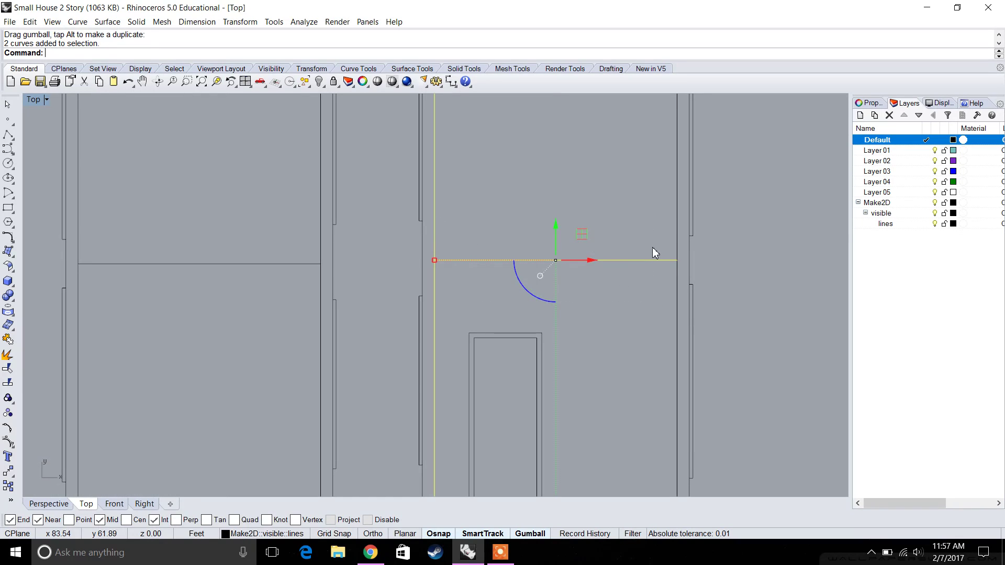
left_click(675, 235, "shift")
left_click(677, 278, "shift")
right_click_drag(215, 291, 449, 341)
scroll(567, 331, "up", 3)
left_click_drag(86, 269, 86, 269)
scroll(215, 288, "down", 5)
key("Delete")
scroll(313, 290, "down", 4)
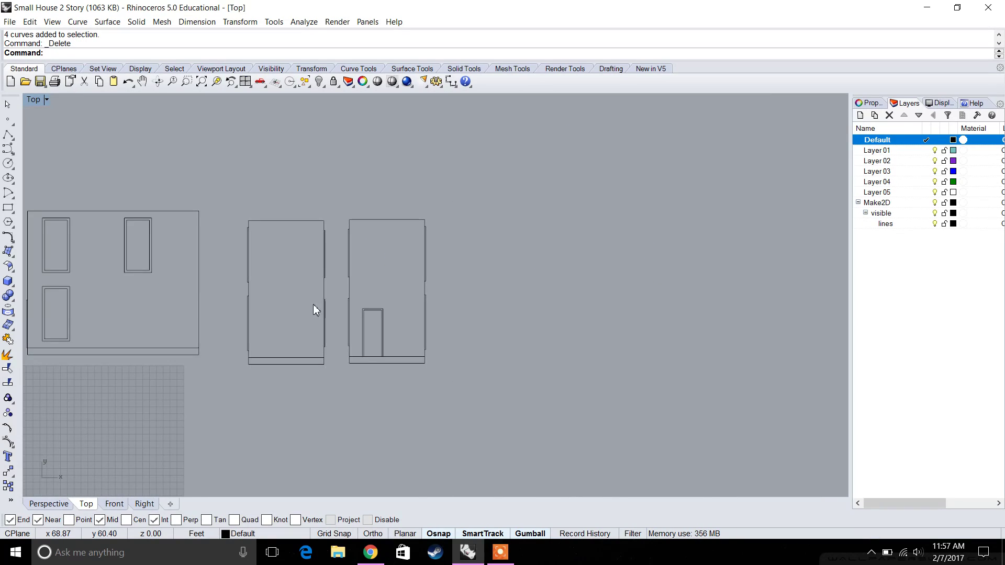
Move the left and right elevation drawings up together to line up with the back elevation.
right_click_drag(313, 309, 486, 287)
left_click_drag(413, 136, 410, 140)
left_click_drag(505, 223, 505, 211)
left_click(100, 272)
right_click_drag(378, 231, 500, 253)
scroll(499, 252, "down", 2)
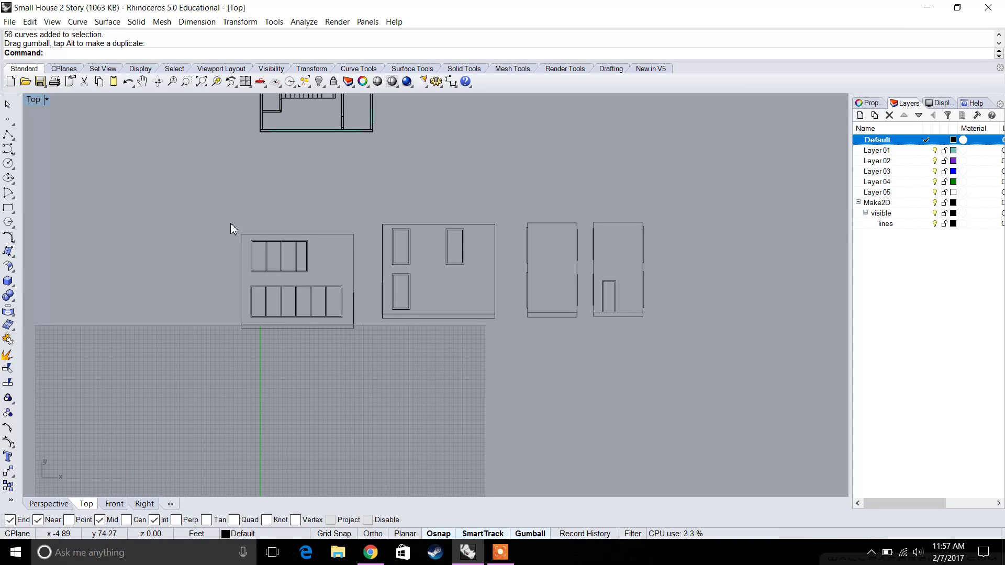
Move the 3D house in the Perspective view farther away from the 2D drawings.
double_click(35, 101)
double_click(464, 102)
right_click_drag(492, 189, 551, 395)
left_click_drag(398, 202, 396, 201)
left_click_drag(497, 301, 563, 313)
mouse_move(536, 330)
right_mouse_down()
mouse_move(568, 262)
mouse_move(549, 288)
mouse_move(579, 297)
mouse_move(513, 273)
right_mouse_up()
left_click(569, 264)
scroll(511, 268, "up", 6)
scroll(558, 260, "up", 4)
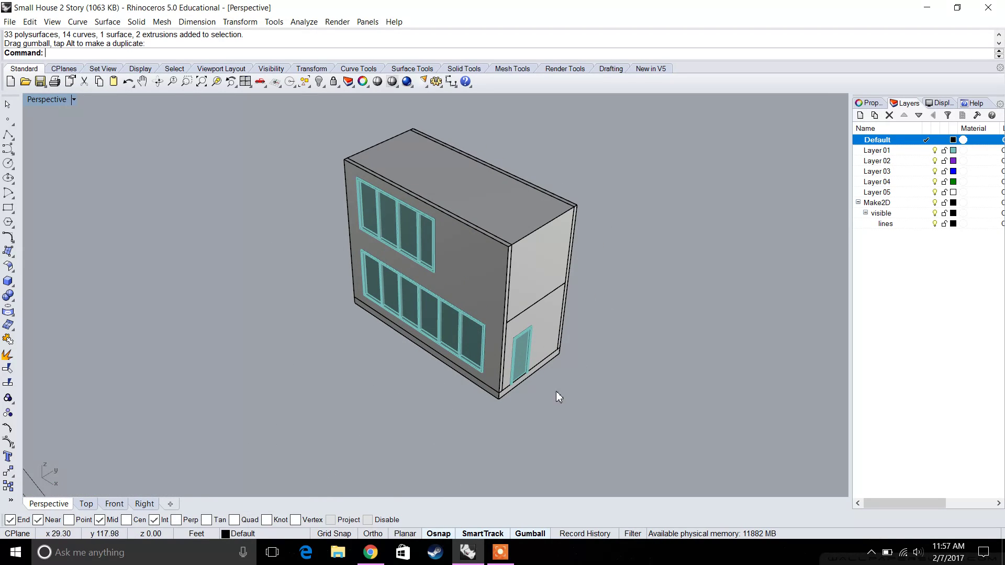
right_click_drag(564, 392, 568, 377)
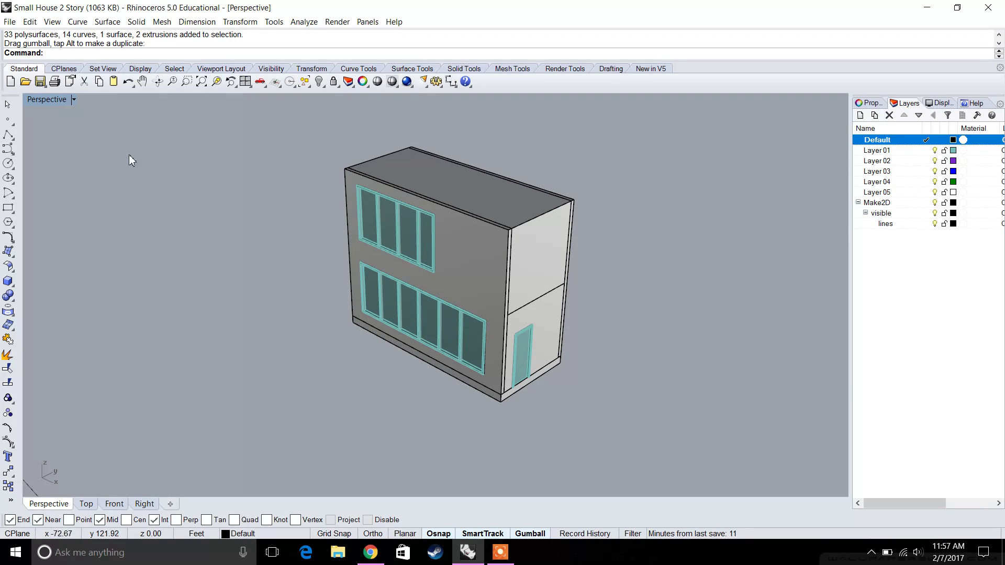
Set the Perspective viewport to the SE isometric view and frame the house in it.
left_click(73, 99)
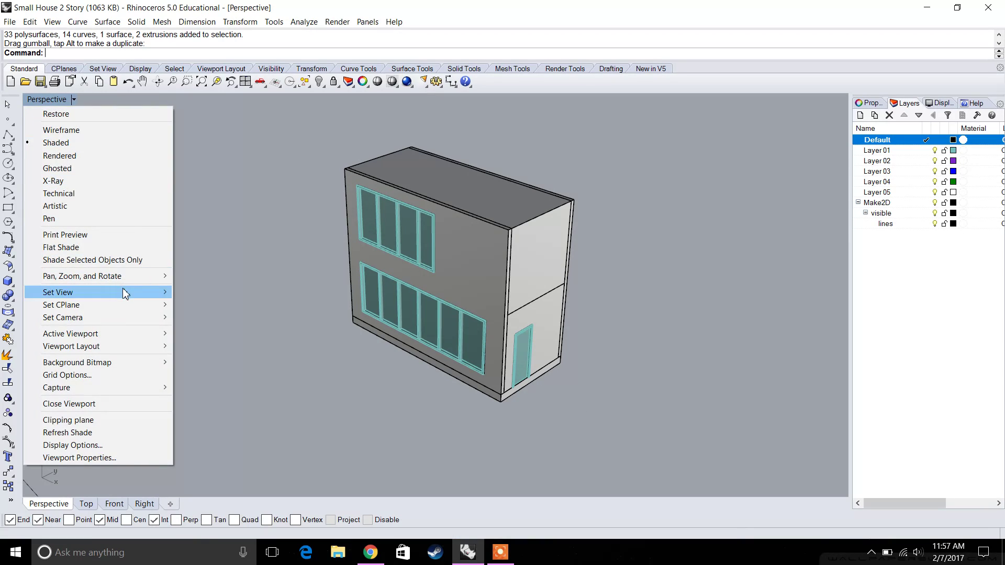
mouse_move(149, 294)
mouse_move(262, 409)
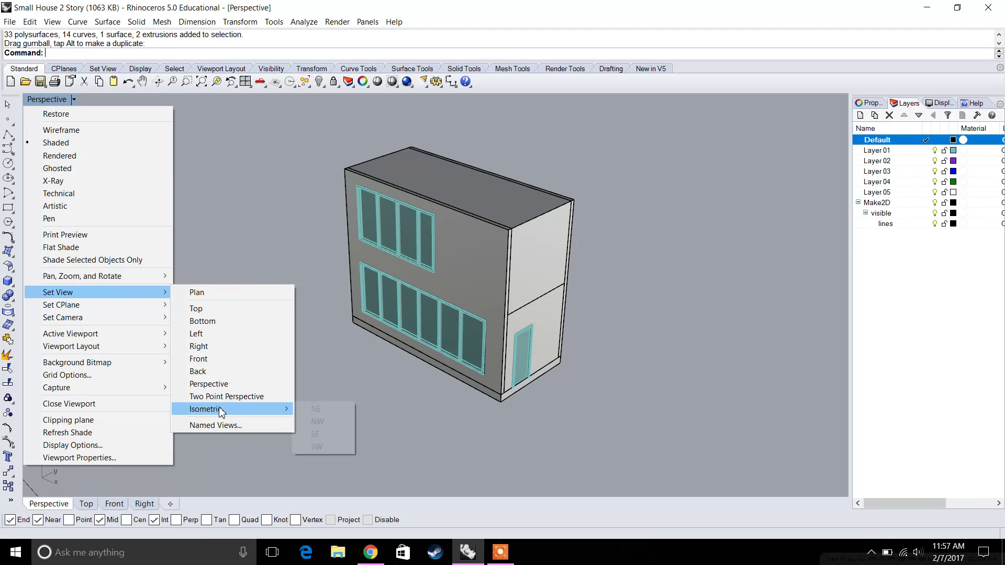
left_click(319, 434)
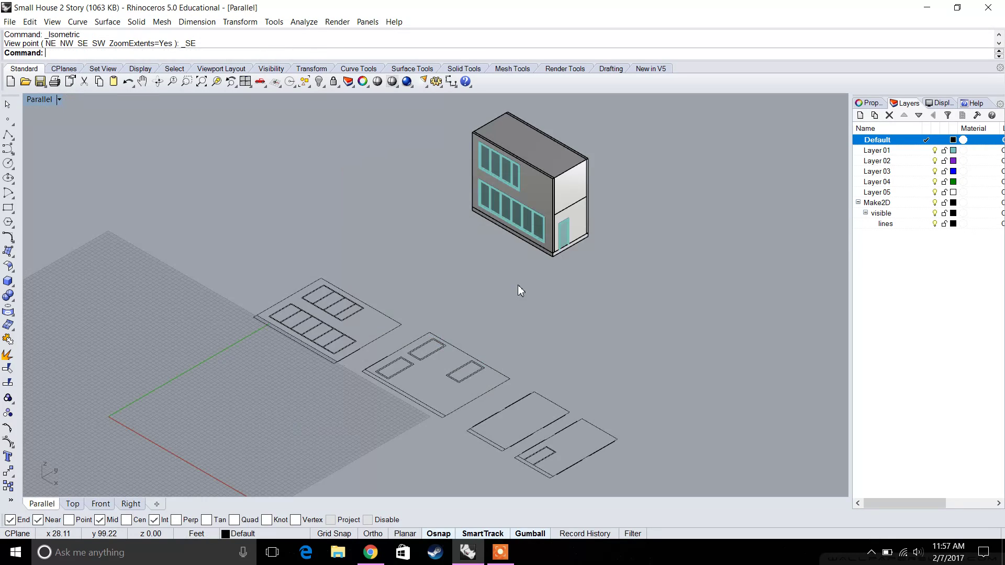
scroll(580, 186, "up", 8)
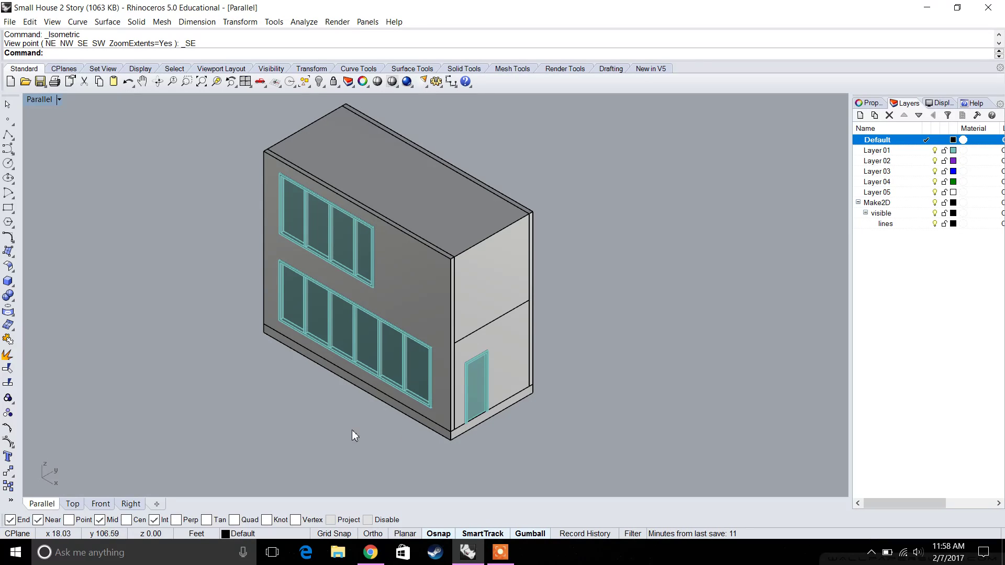
right_click_drag(518, 287, 490, 234)
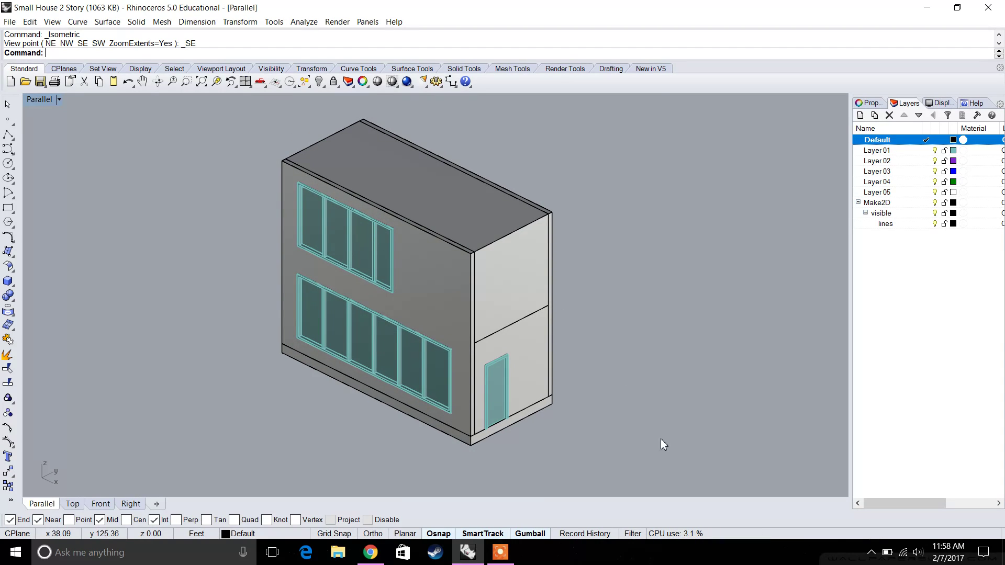
Create a 2D drawing of the house from the isometric view with Make2D.
key("ctrl+a")
type("Make2D")
key("Return")
key("Return")
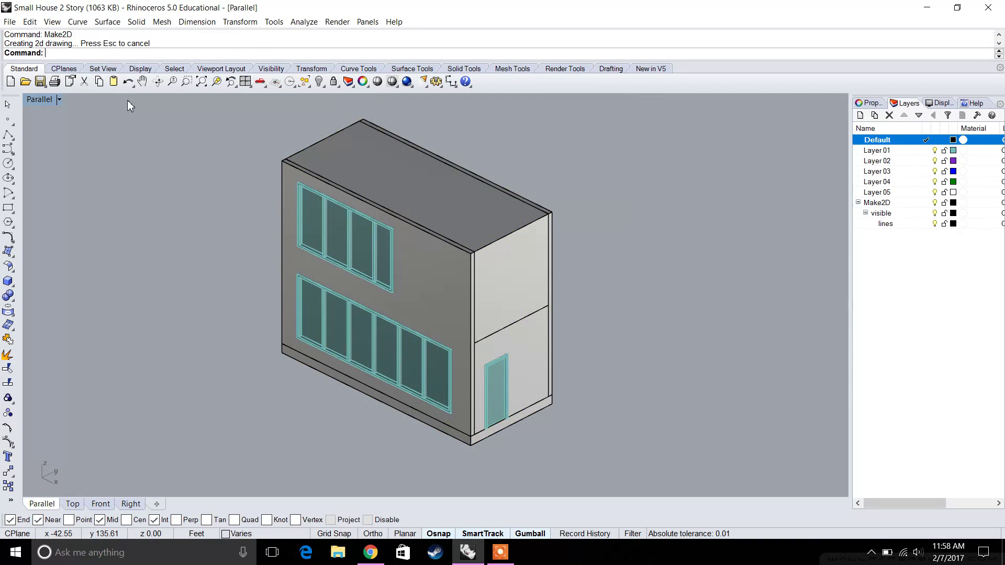
Move the isometric drawing in the Top view to the left of the front elevation.
double_click(37, 103)
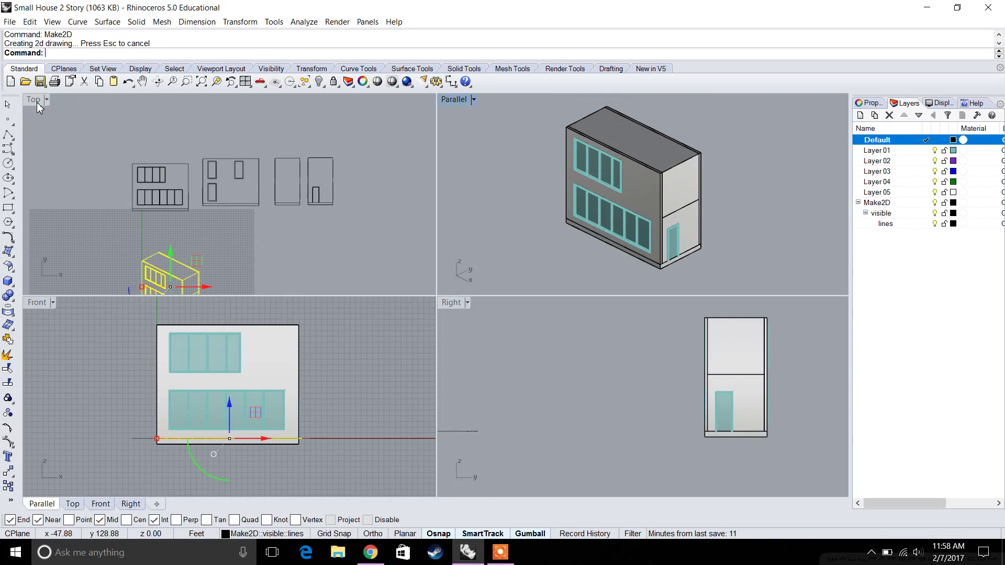
double_click(35, 101)
left_click_drag(309, 425, 308, 221)
left_click_drag(349, 279, 189, 262)
left_click(187, 304)
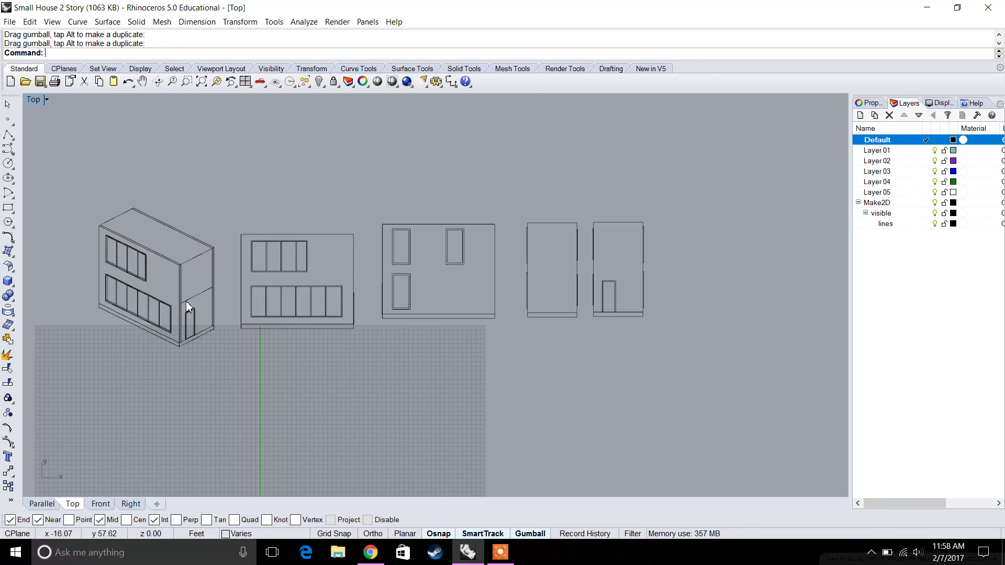
Delete the slanted floor line and the inner vertical wall lines from the door side of the isometric drawing.
scroll(187, 304, "up", 18)
left_click_drag(113, 262, 108, 259)
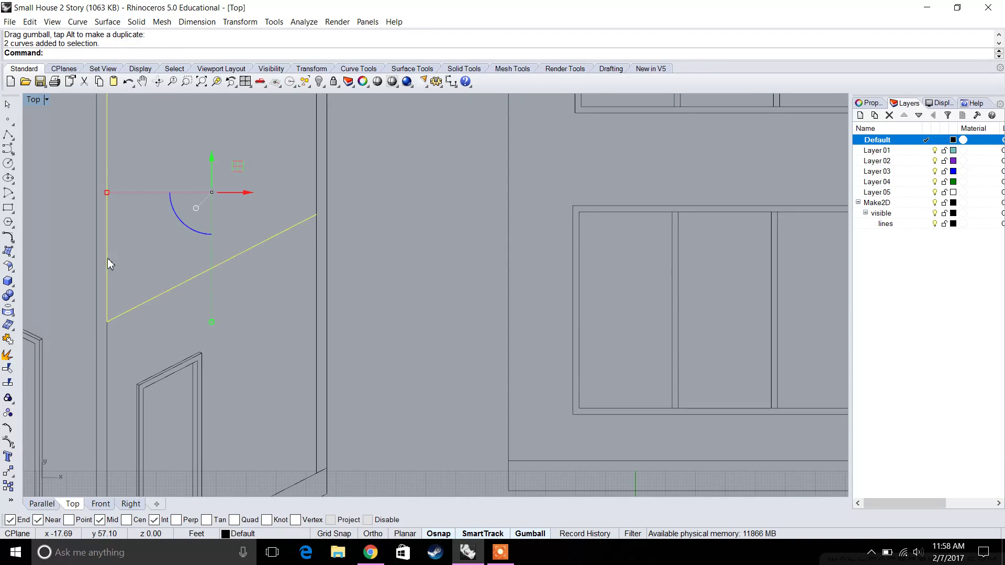
left_click(315, 217, "shift")
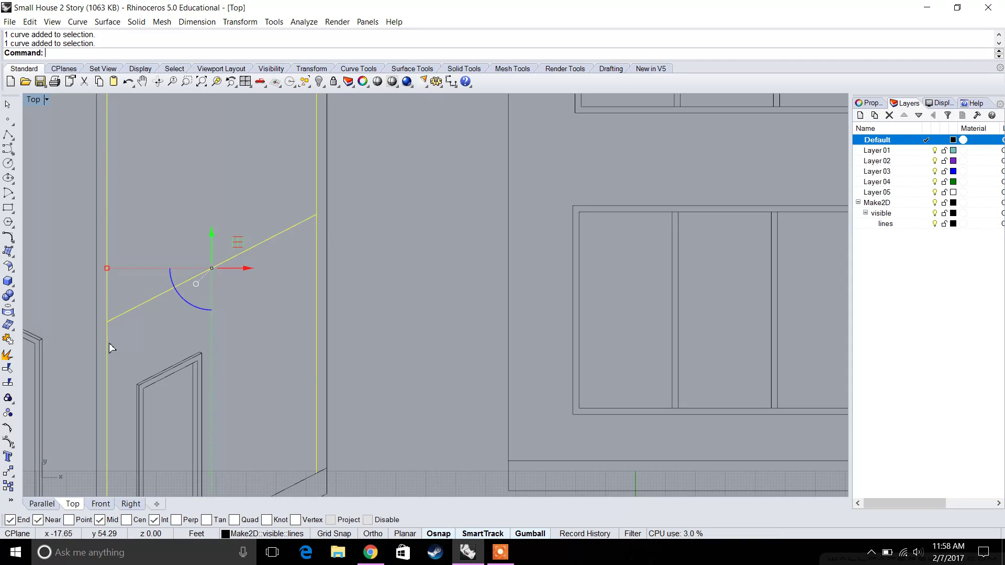
scroll(109, 343, "down", 4)
key("Delete")
Draw the missing vertical edge lines beside the three mullions of the upper window in the isometric drawing with Polyline.
scroll(293, 251, "up", 3)
scroll(262, 186, "up", 5)
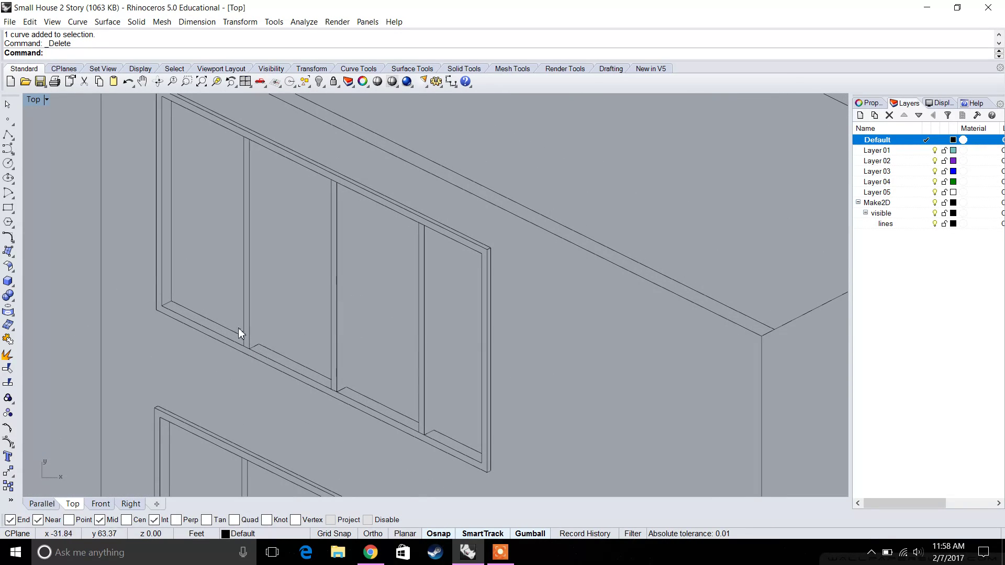
left_click(9, 135)
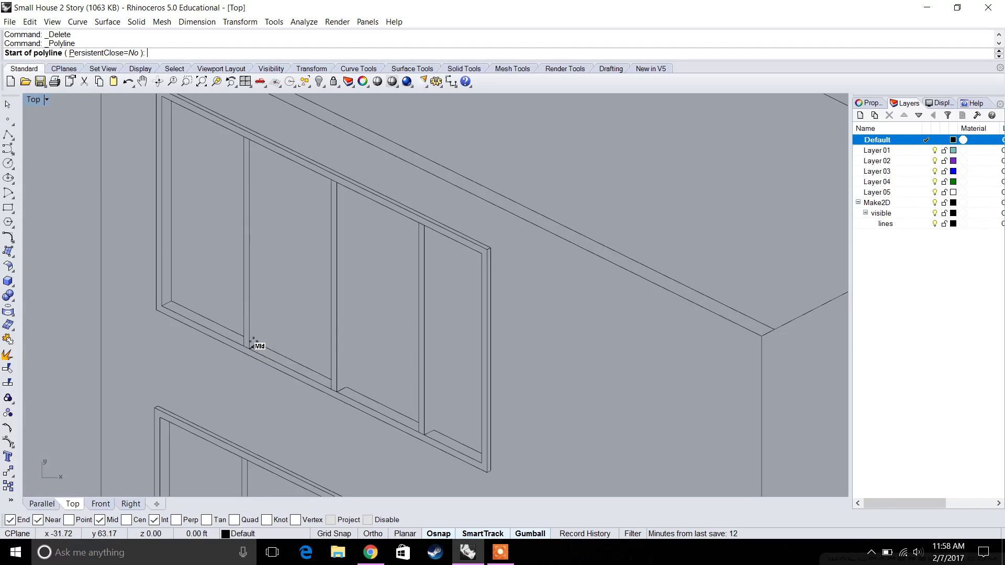
left_click(262, 344)
left_click(258, 147)
key("Return")
key("Return")
left_click(353, 392)
left_click(348, 204)
key("Return")
key("Return")
left_click(430, 429)
left_click(424, 227)
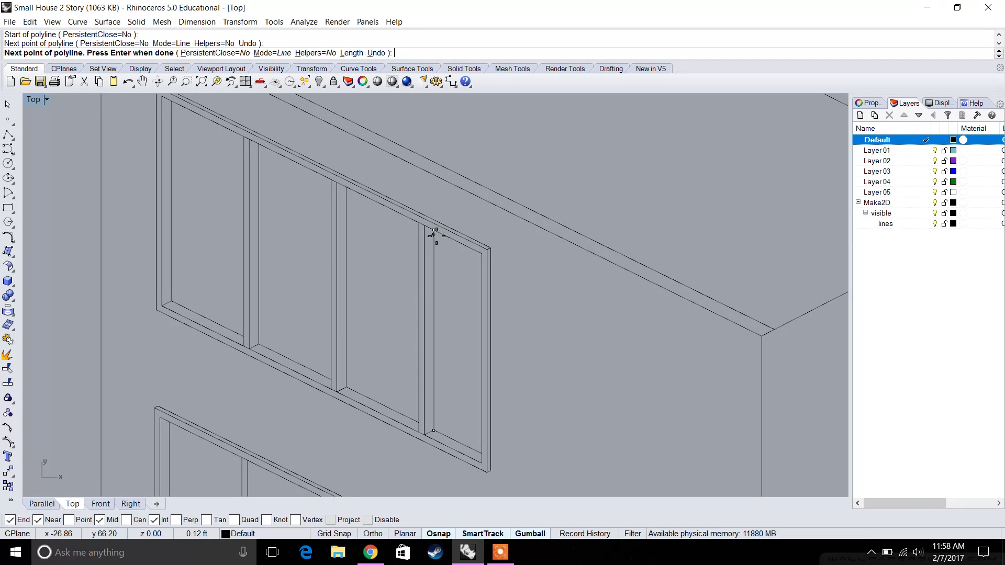
key("Return")
Draw the missing vertical edge lines beside the first two mullions of the lower window in the isometric drawing.
scroll(426, 332, "down", 3)
scroll(394, 331, "up", 3)
key("Return")
left_click(415, 443)
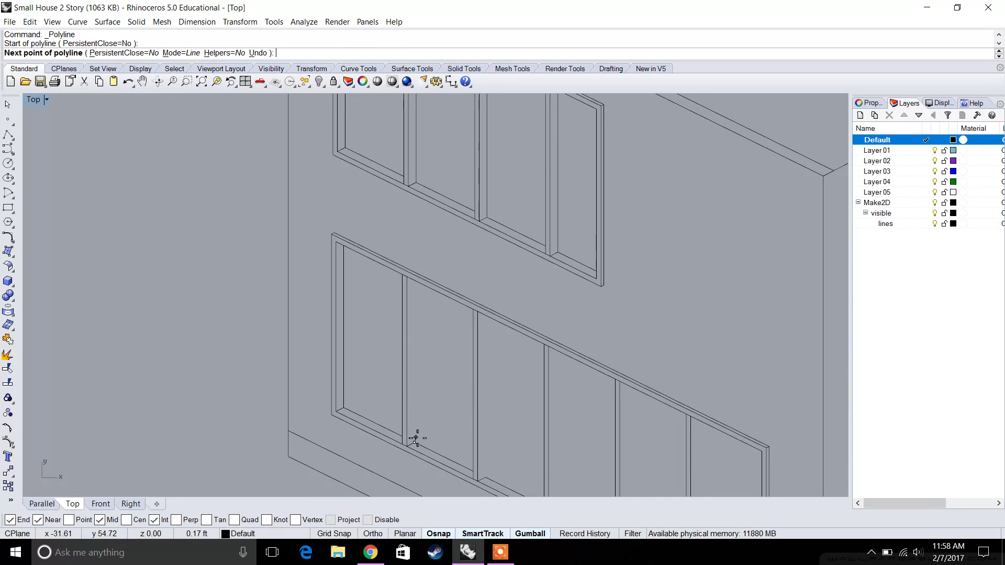
left_click(414, 284)
key("Return")
key("Return")
left_click(486, 477)
left_click(484, 314)
key("Return")
Draw the missing vertical edge lines beside the remaining three mullions of the lower window in the isometric drawing.
scroll(513, 354, "down", 3)
scroll(482, 373, "up", 3)
key("Return")
left_click(476, 408)
left_click(476, 245)
key("Return")
key("Return")
left_click(550, 434)
left_click(549, 281)
key("Return")
right_click_drag(574, 350, 461, 322)
key("Return")
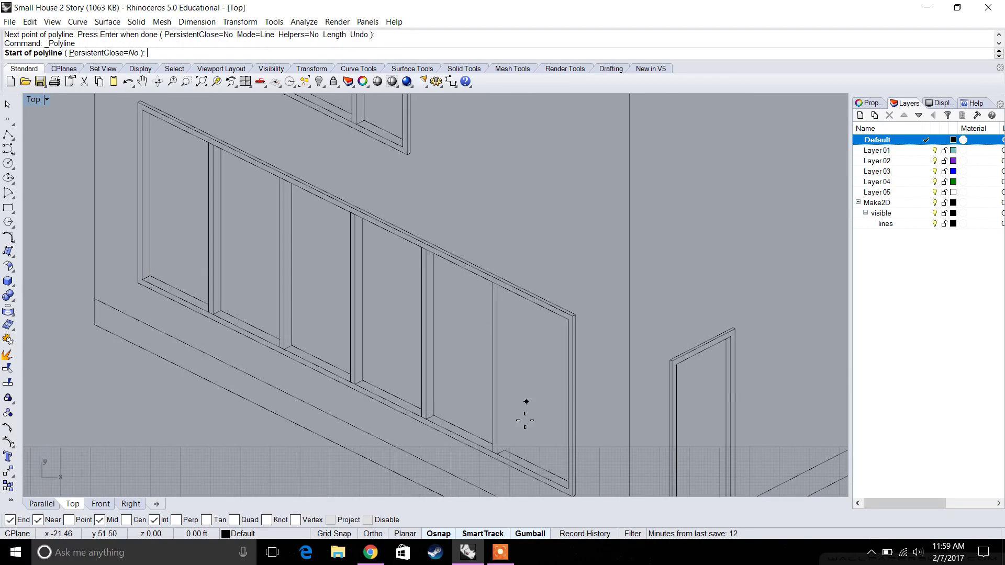
left_click(504, 450)
left_click(511, 293)
key("Return")
scroll(512, 294, "down", 6)
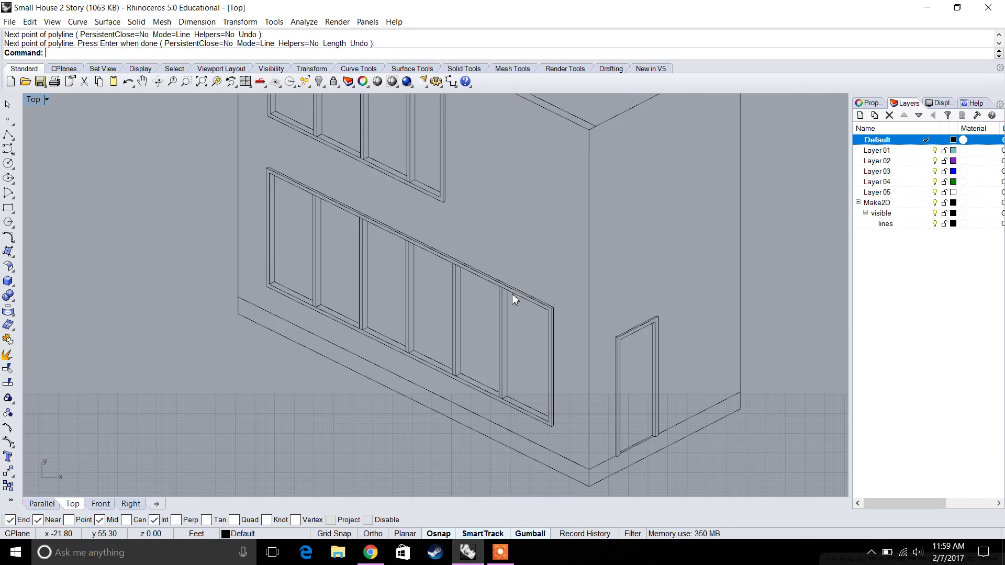
Delete the two extra inner lines along the long roof edges of the isometric drawing.
scroll(504, 246, "up", 4)
left_click(511, 227)
left_click(613, 164, "shift")
scroll(608, 165, "down", 4)
right_click_drag(509, 197, 488, 201)
scroll(488, 200, "down", 2)
key("Delete")
scroll(525, 230, "down", 5)
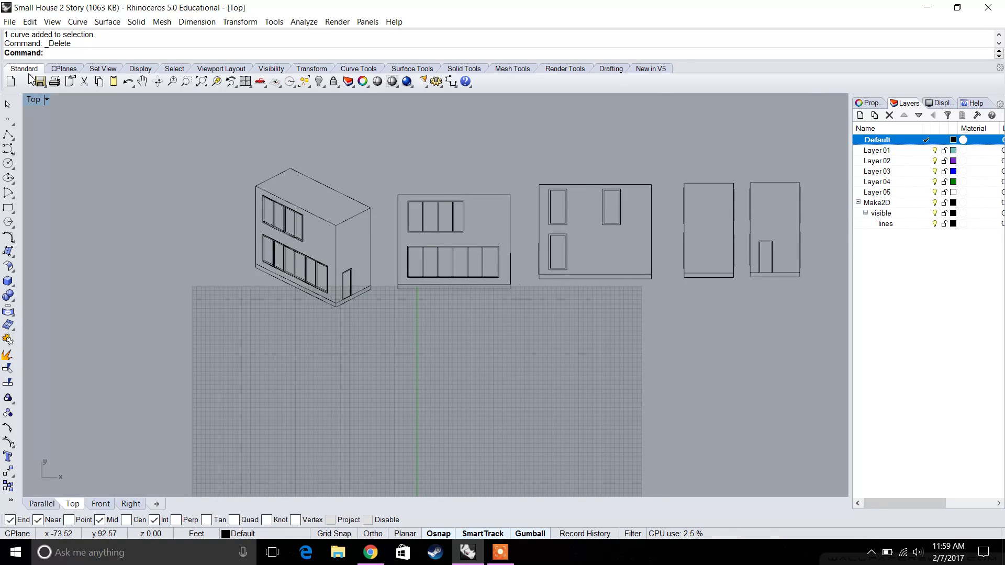
Copy the whole 3D house in the Parallel view and paste a duplicate of it.
double_click(37, 100)
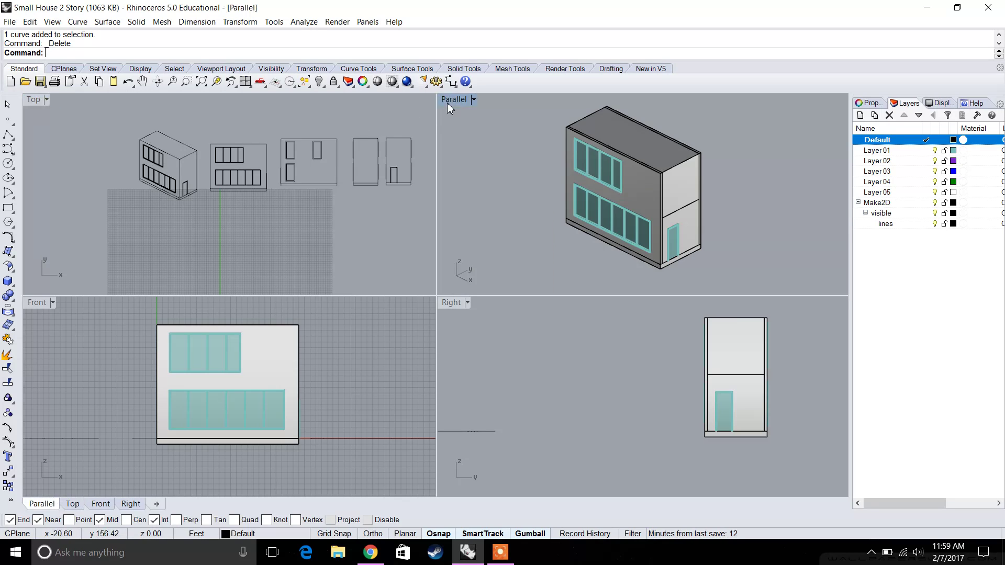
double_click(447, 102)
right_click_drag(477, 180, 443, 179)
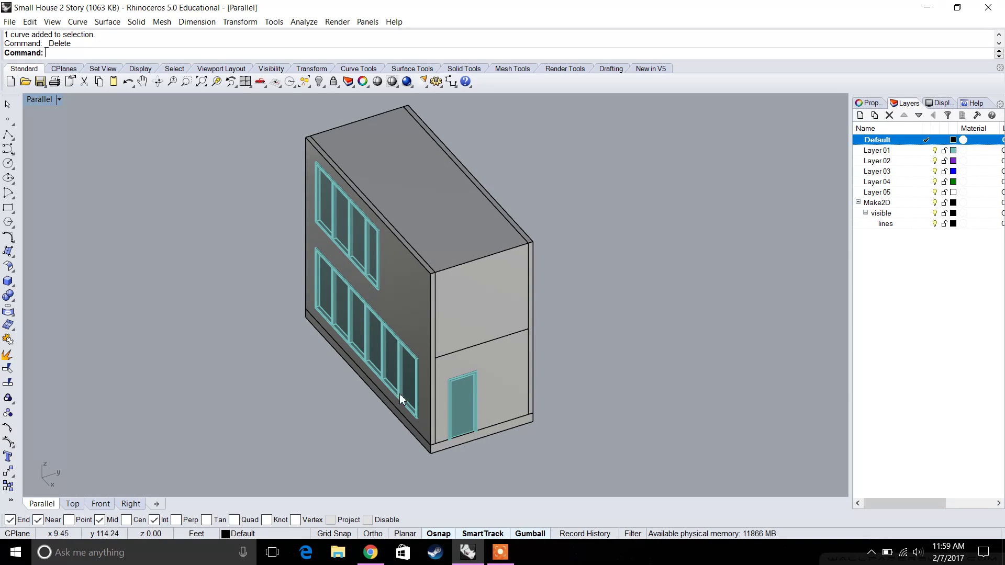
scroll(468, 243, "down", 5)
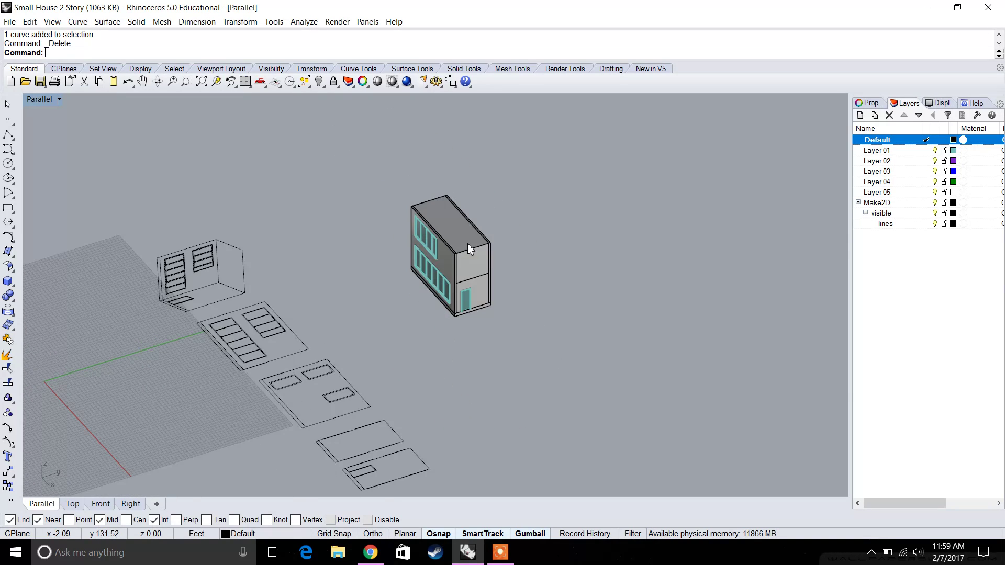
left_click_drag(556, 352, 384, 171)
right_click_drag(471, 194, 520, 250)
key("ctrl+c")
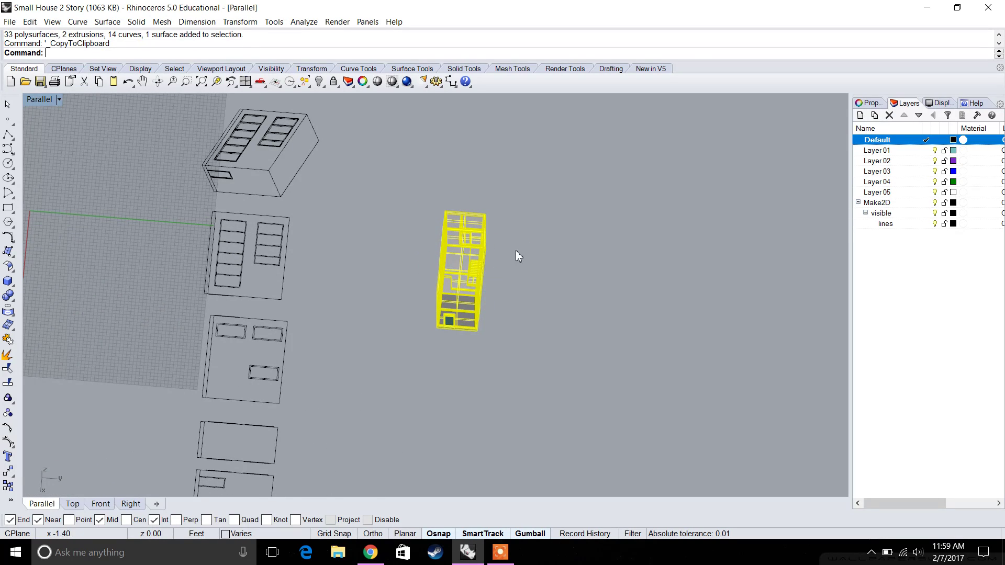
key("ctrl+v")
Move the pasted house well clear of the original and deselect it.
left_click_drag(494, 274, 796, 299)
right_click_drag(778, 300, 545, 254, "shift")
left_click_drag(481, 247, 505, 235)
left_click(298, 352)
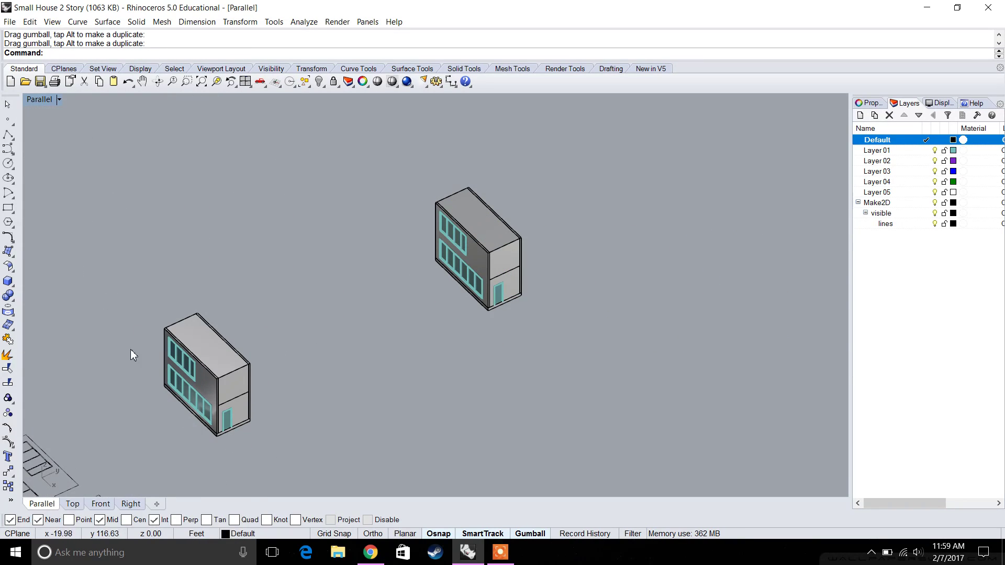
Move the front door's frame straight out from the end wall of the duplicated house.
scroll(487, 246, "up", 5)
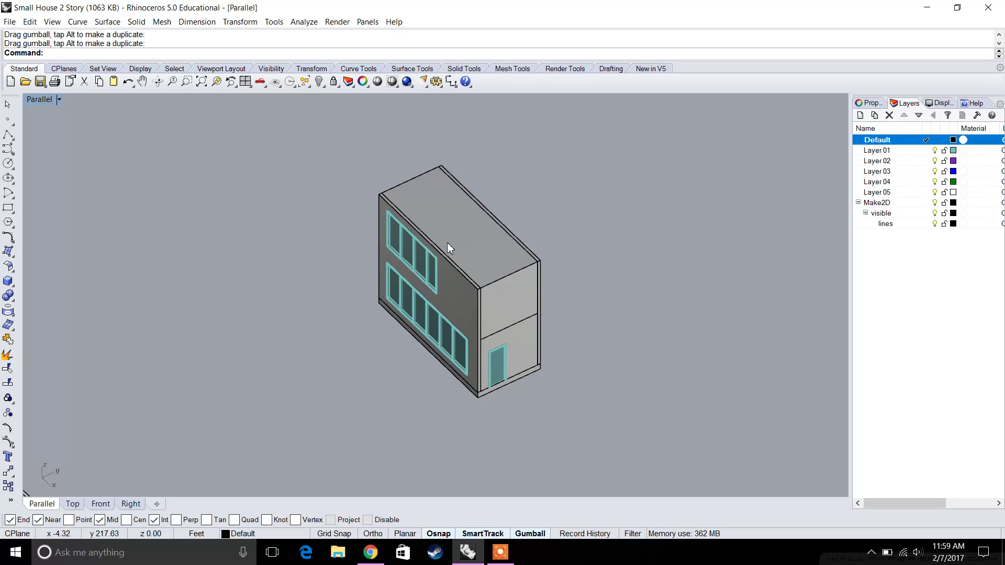
right_click_drag(477, 232, 493, 266)
right_click_drag(493, 266, 490, 238, "shift")
scroll(515, 309, "up", 4)
right_click_drag(516, 309, 533, 281)
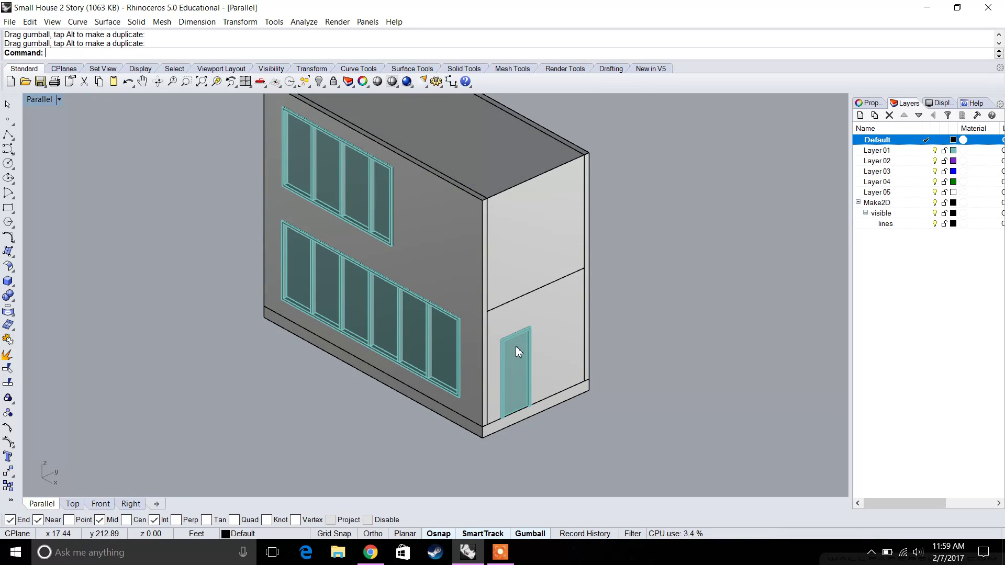
scroll(517, 347, "down", 2)
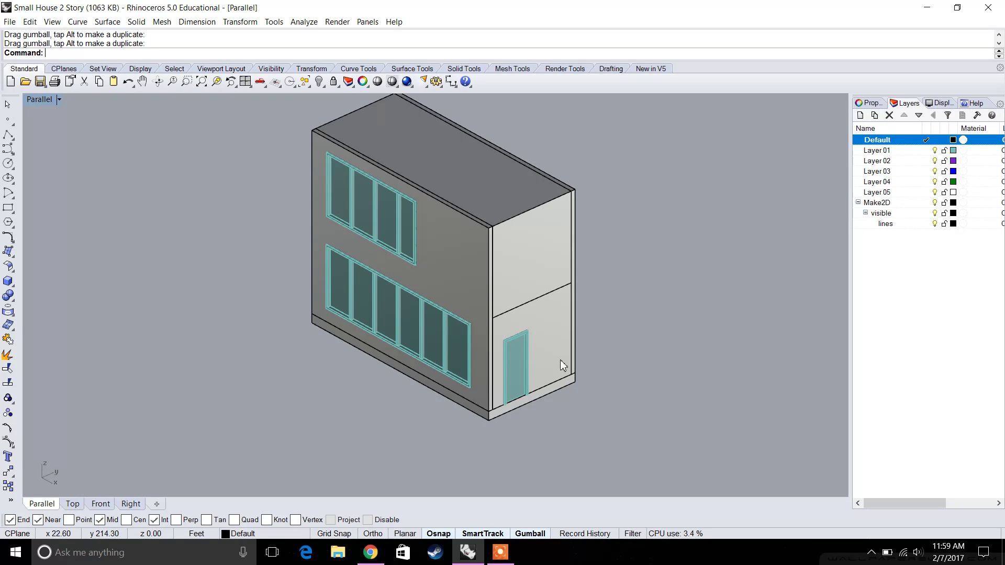
left_click(530, 343)
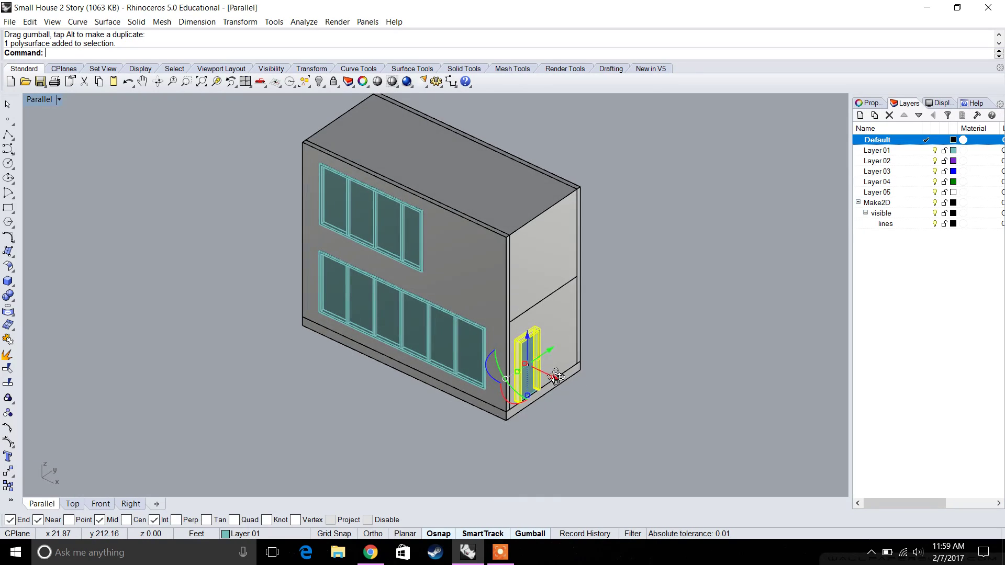
scroll(546, 375, "up", 2)
left_click(531, 330)
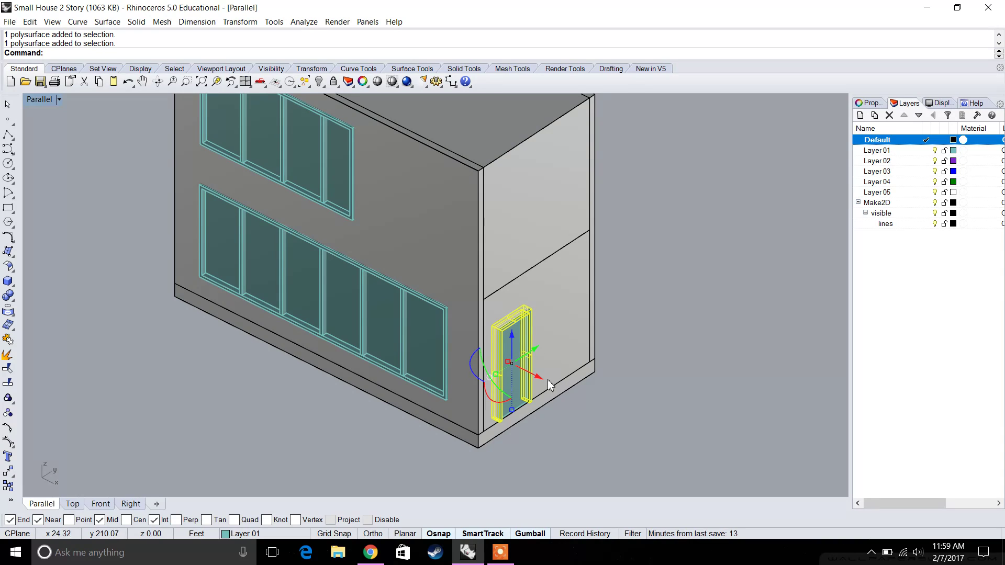
right_click_drag(547, 379, 544, 334)
left_click_drag(515, 324, 612, 374)
Move the door panel out between the end wall and the detached door frame, and deselect it.
left_click(492, 314)
left_click_drag(524, 327, 580, 356)
key("Escape")
scroll(439, 289, "up", 3)
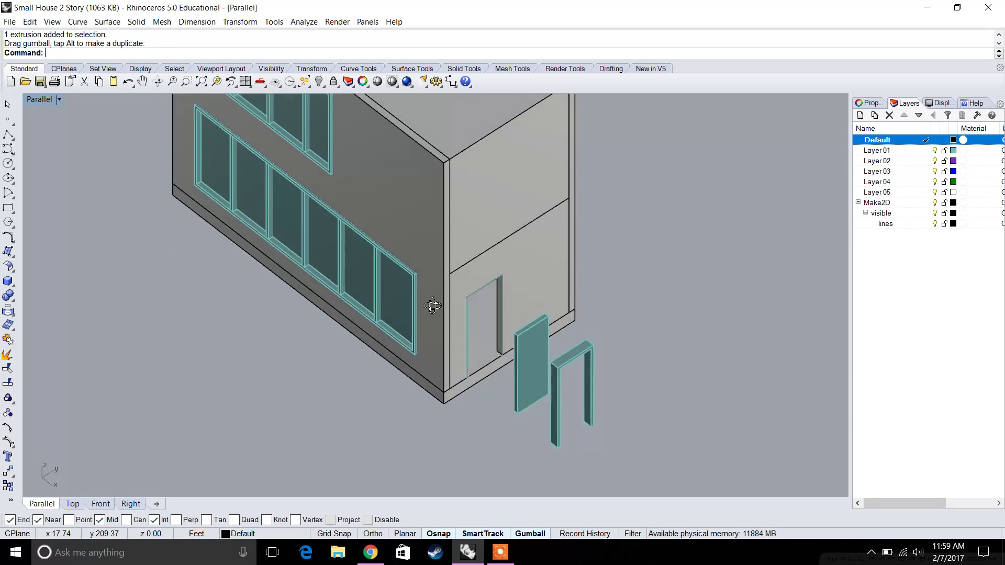
Move the lower long window's frame together with all its mullions about 4 ft straight out from the wall.
left_click(441, 286)
scroll(442, 286, "down", 4)
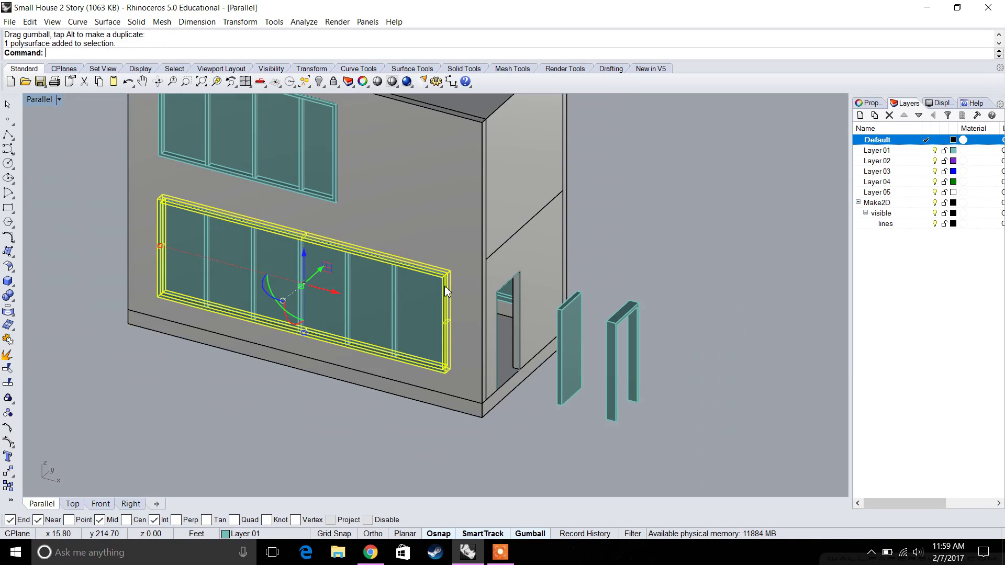
left_click(384, 295, "shift")
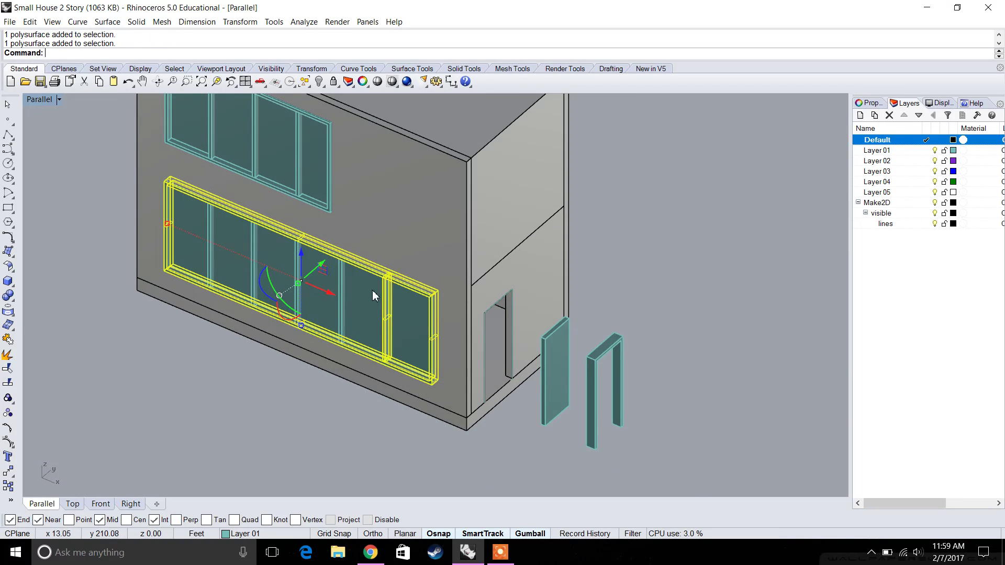
left_click(341, 285, "shift")
left_click(297, 260, "shift")
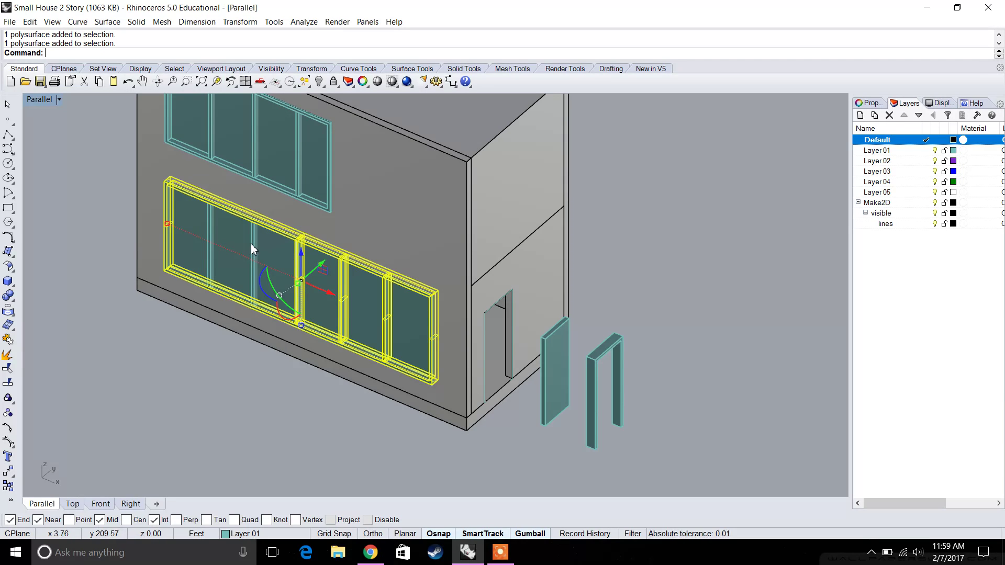
left_click(212, 242, "shift")
left_click_drag(315, 273, 269, 294)
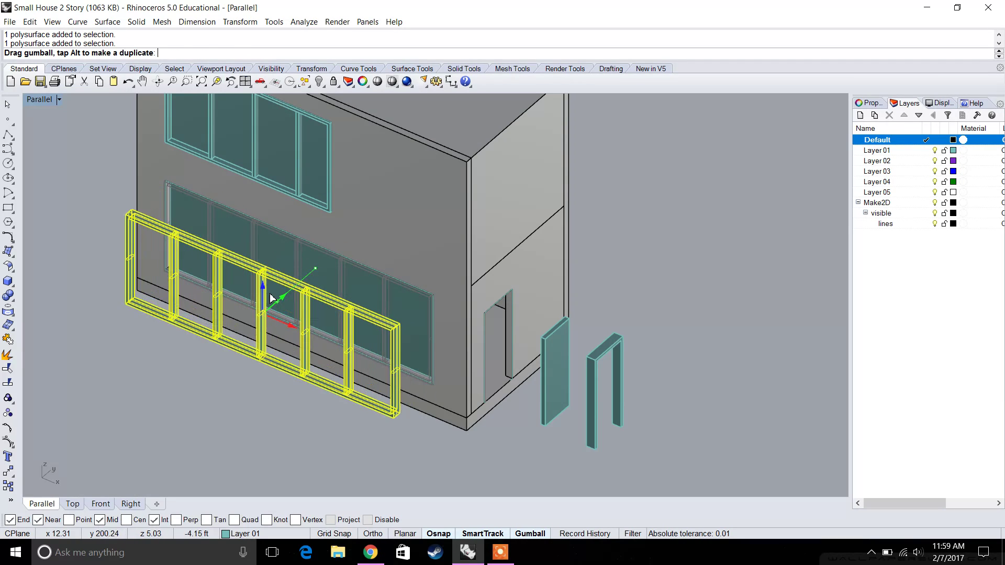
Move the lower long window's glass pane straight out beyond its detached frame, and deselect it.
left_click(232, 238)
left_click_drag(323, 269, 253, 344)
key("ctrl+z")
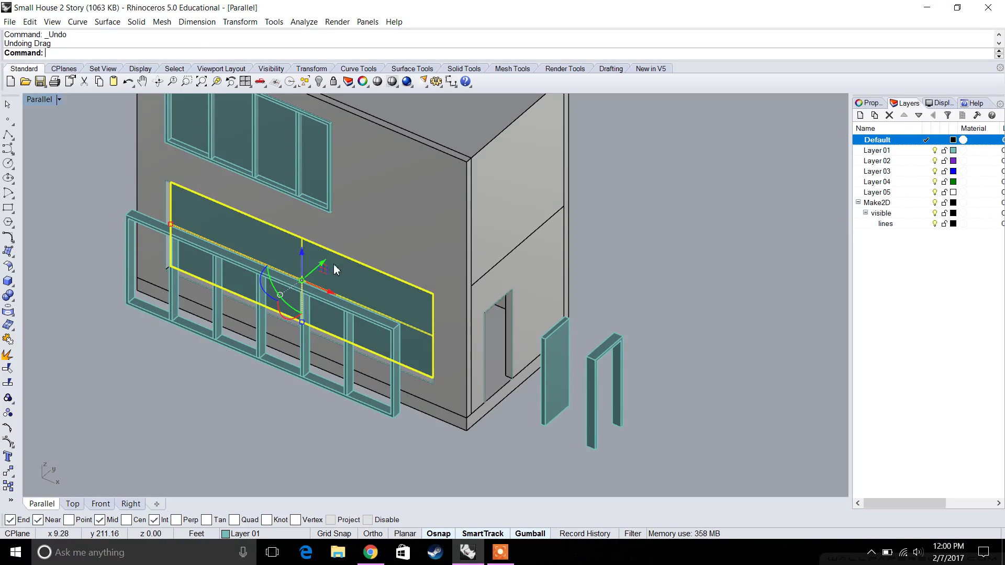
left_click_drag(323, 270, 243, 342)
key("Escape")
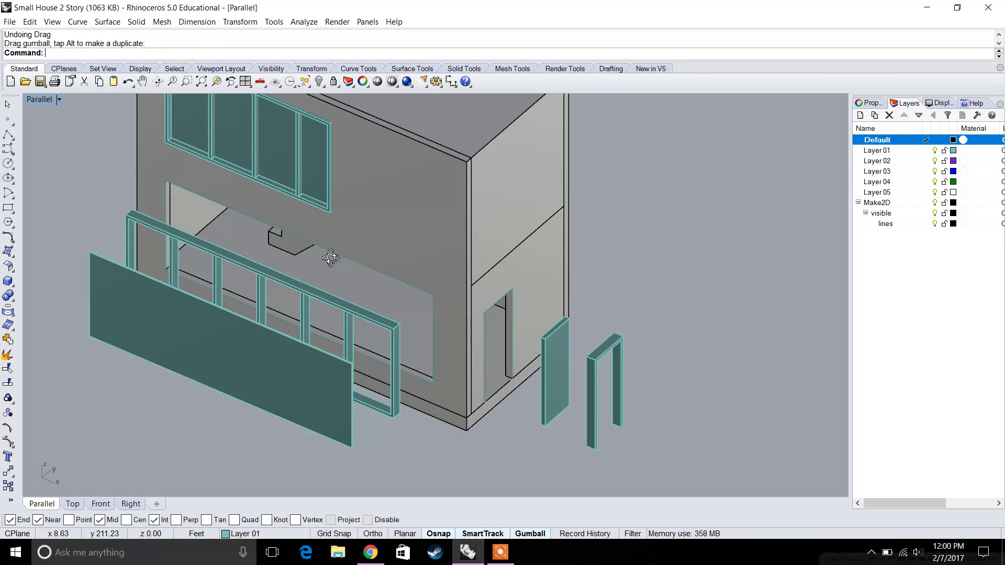
Move the upper long window's frame and its three mullions straight out from the wall, above the lower detached frame.
right_click_drag(332, 207, 334, 220)
left_click(345, 229)
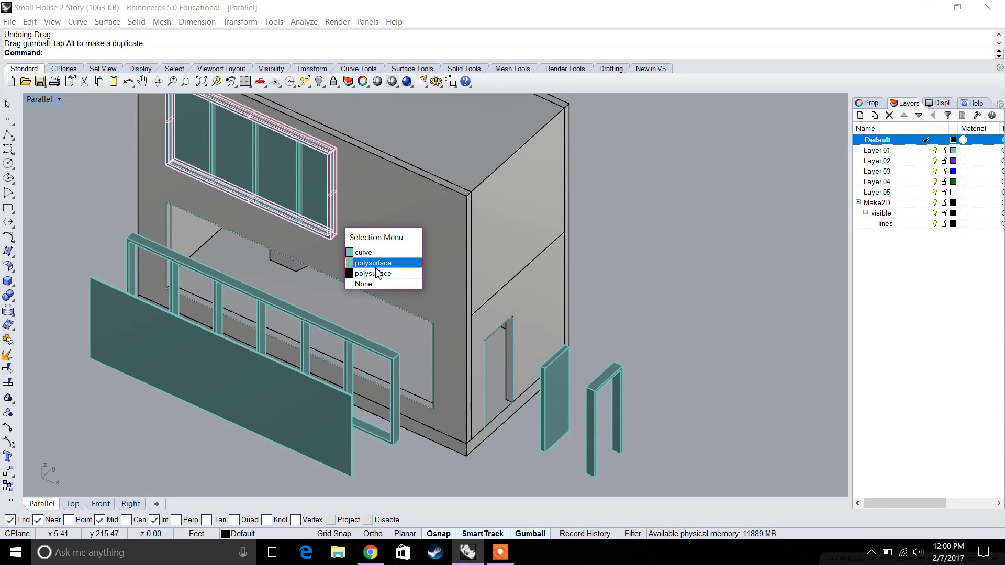
left_click(374, 262)
left_click(298, 187, "shift")
left_click(256, 178, "shift")
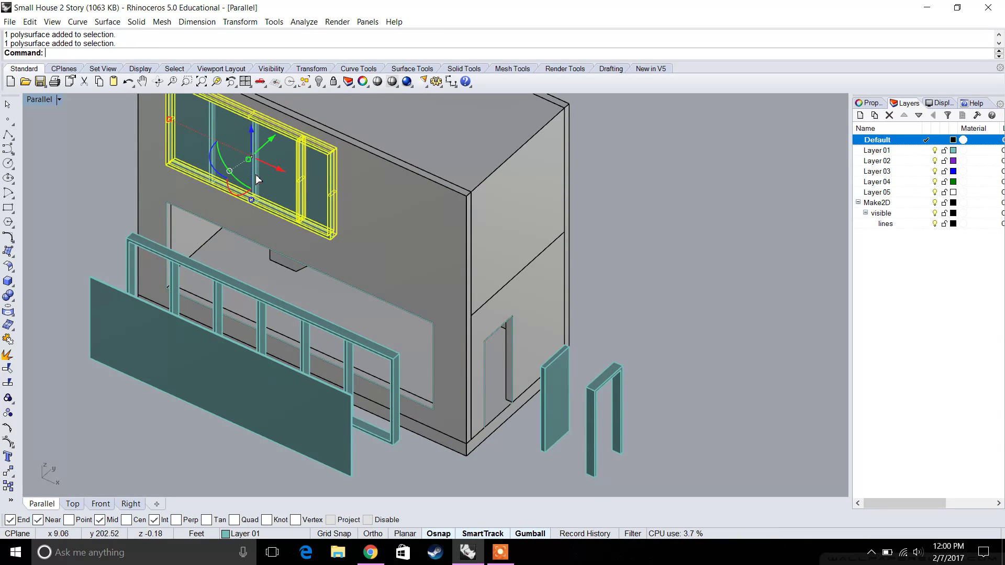
left_click(210, 140, "shift")
left_click_drag(273, 146, 231, 178)
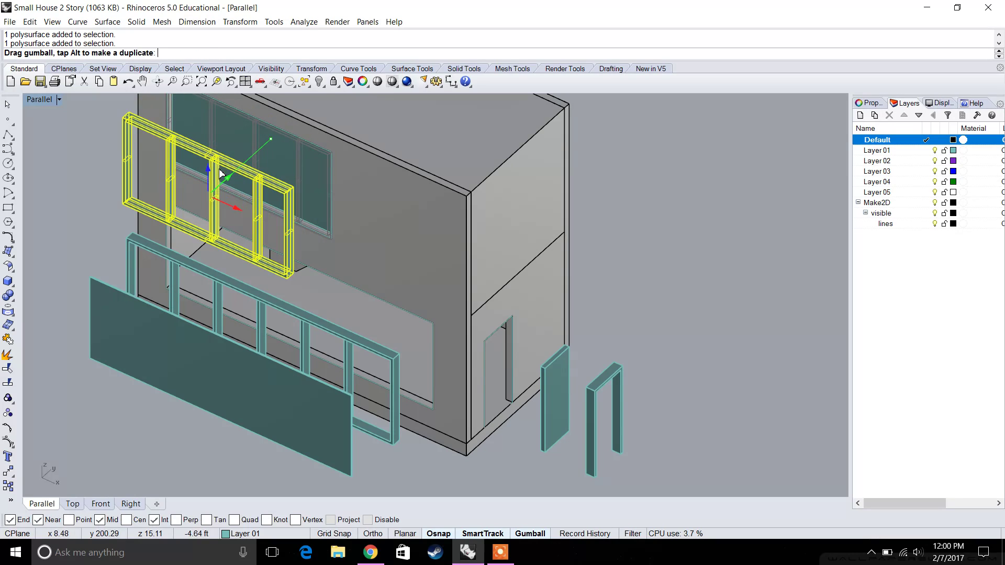
Move the upper long window's glass pane straight out beyond its detached frame, and deselect it.
left_click(311, 169)
left_click_drag(278, 146, 205, 180)
right_click_drag(347, 221, 365, 254)
key("Escape")
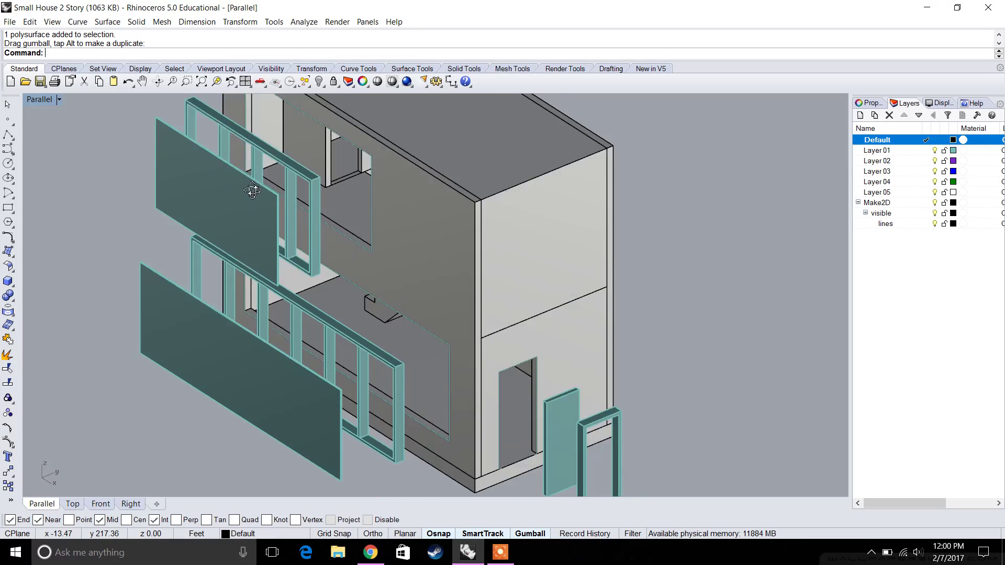
Move the frames of the three windows on the opposite long wall together straight out from the wall.
right_click_drag(258, 173, 277, 208)
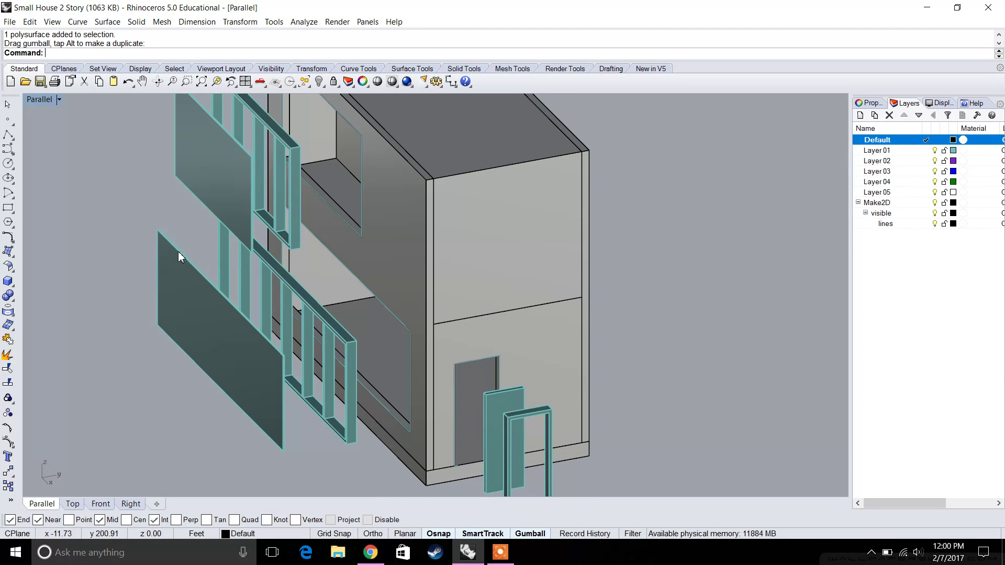
right_click_drag(178, 252, 173, 288)
scroll(450, 273, "down", 6)
right_click_drag(456, 277, 361, 235)
scroll(508, 249, "up", 6)
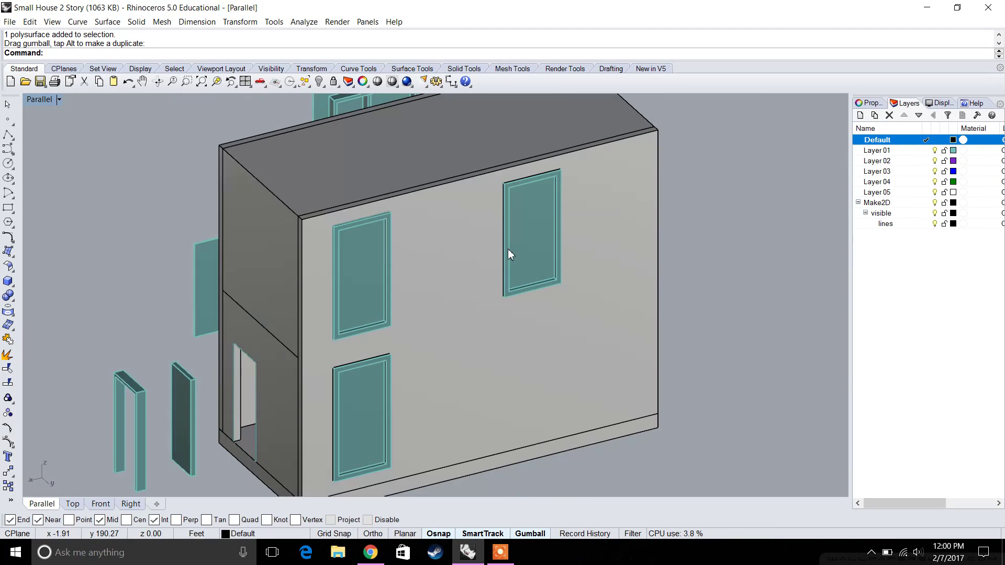
left_click(394, 266)
left_click(419, 294)
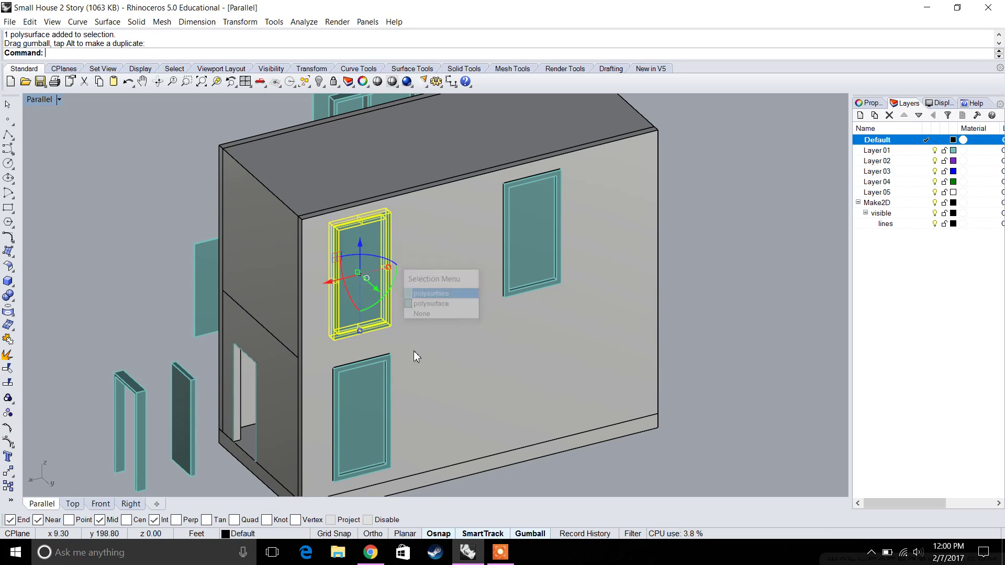
left_click(389, 376, "shift")
left_click(514, 291, "shift")
right_click_drag(511, 303, 520, 265)
left_click_drag(520, 266, 586, 284)
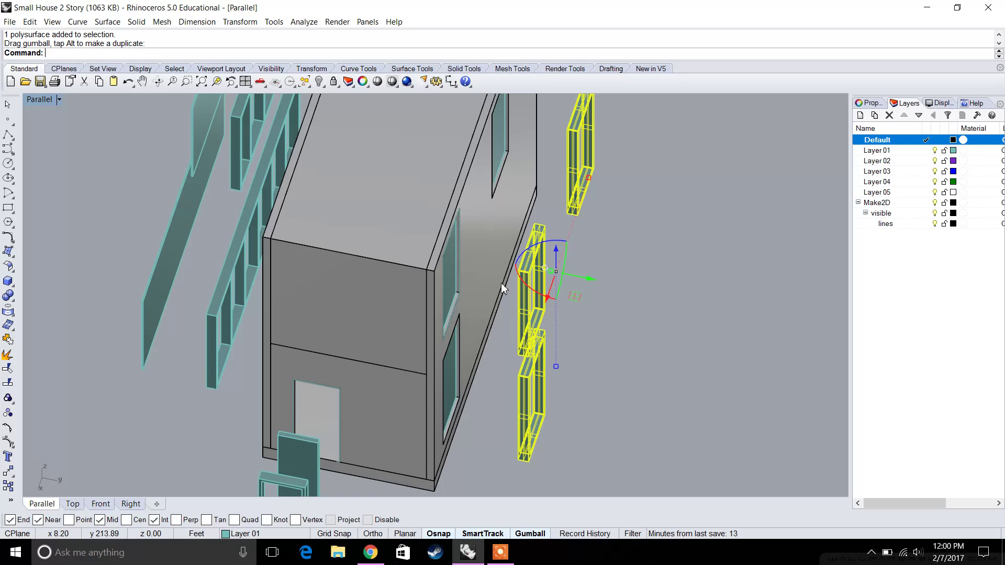
Move the glass panes of those three windows together outward past their detached frames.
left_click(454, 278)
right_click_drag(516, 300, 465, 290)
left_click(424, 351, "shift")
left_click(504, 144, "shift")
left_click_drag(501, 268, 608, 310)
right_click_drag(608, 310, 518, 252)
scroll(531, 243, "down", 6)
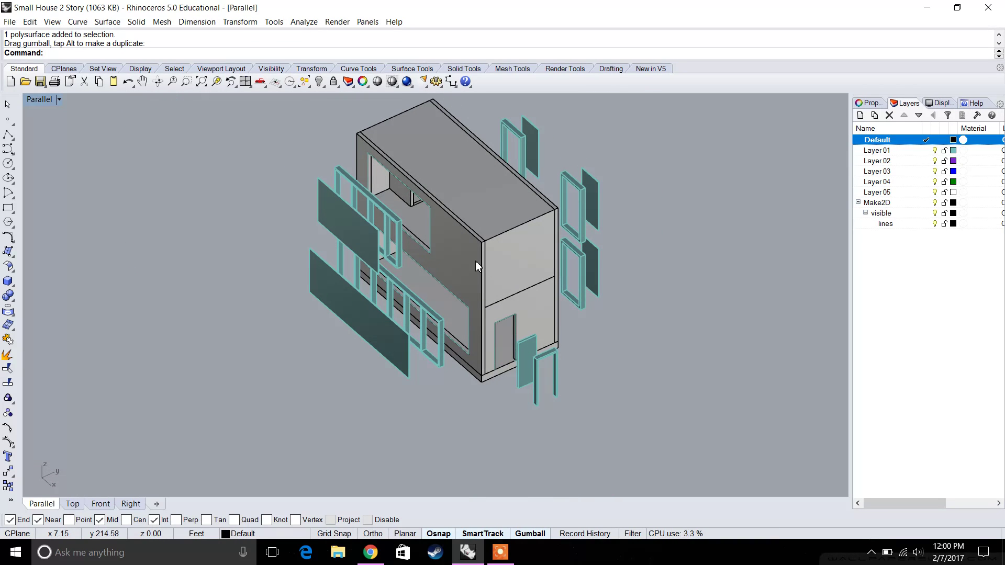
Raise the roof straight up off the walls so the upper-floor rooms are exposed, and deselect it.
left_click(487, 214)
right_click_drag(505, 166, 495, 217, "shift")
left_click_drag(447, 207, 447, 140)
key("Escape")
left_click(457, 204)
key("Escape")
Lower the ground floor slab together with the staircase straight down below the walls.
right_click_drag(474, 330, 472, 236, "shift")
scroll(451, 286, "up", 6)
left_click(443, 287)
scroll(443, 288, "down", 4)
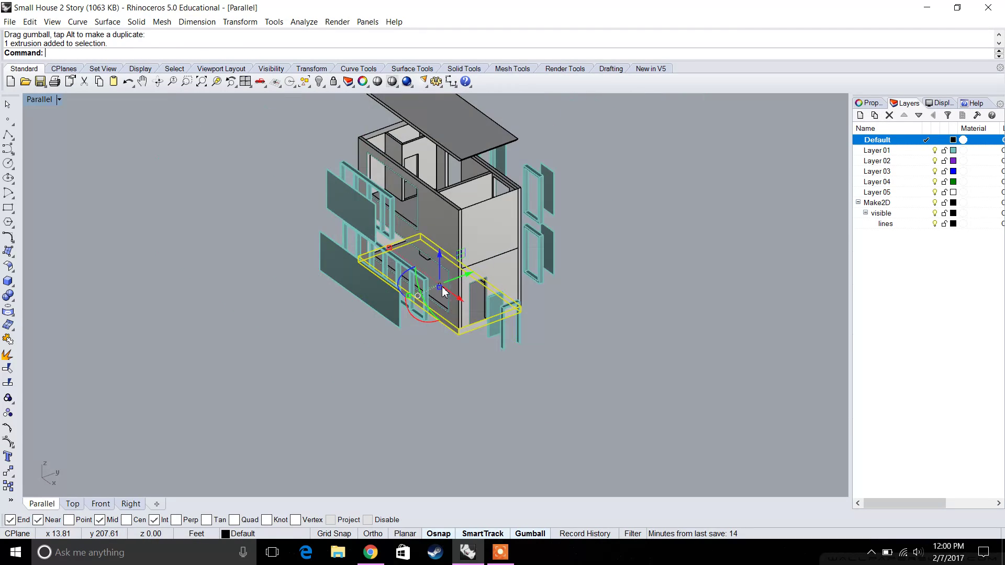
scroll(427, 274, "up", 6)
right_click_drag(429, 277, 466, 240)
scroll(466, 240, "up", 4)
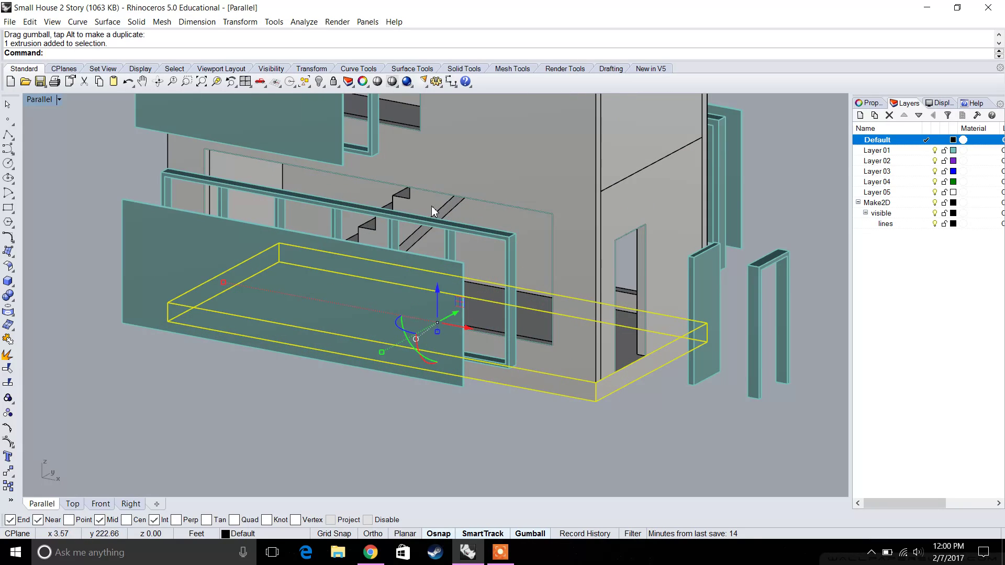
left_click(431, 206, "shift")
scroll(501, 229, "down", 6)
scroll(502, 235, "down", 3)
left_click_drag(482, 215, 482, 290)
scroll(483, 289, "up", 3)
right_click_drag(482, 290, 513, 263)
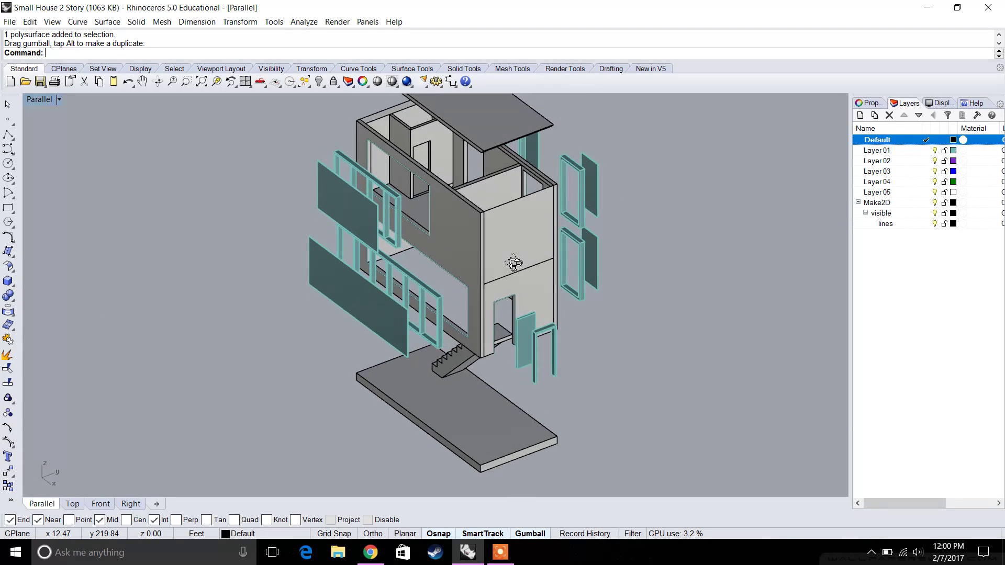
right_click_drag(466, 199, 440, 241, "shift")
scroll(435, 228, "down", 4)
scroll(440, 241, "up", 2)
left_click(500, 553)
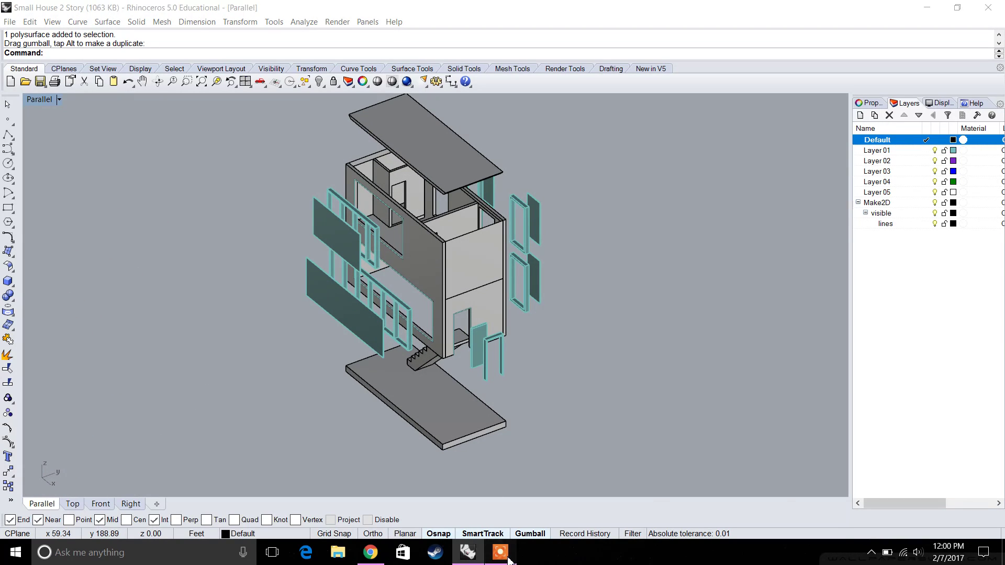
left_click(569, 168)
right_click_drag(461, 203, 466, 199)
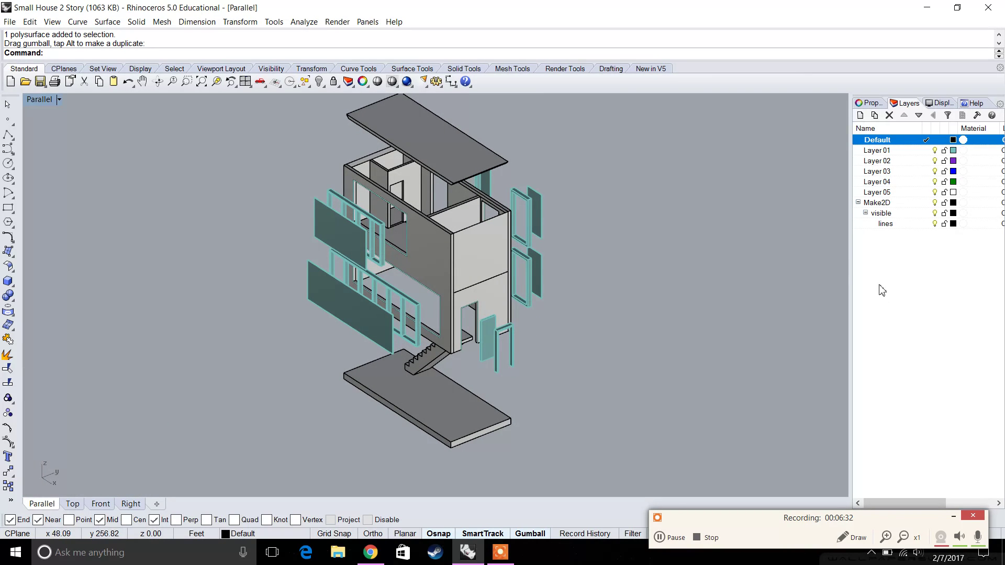
Create a red layer named projection and make it the current layer.
right_click(888, 245)
left_click(896, 252)
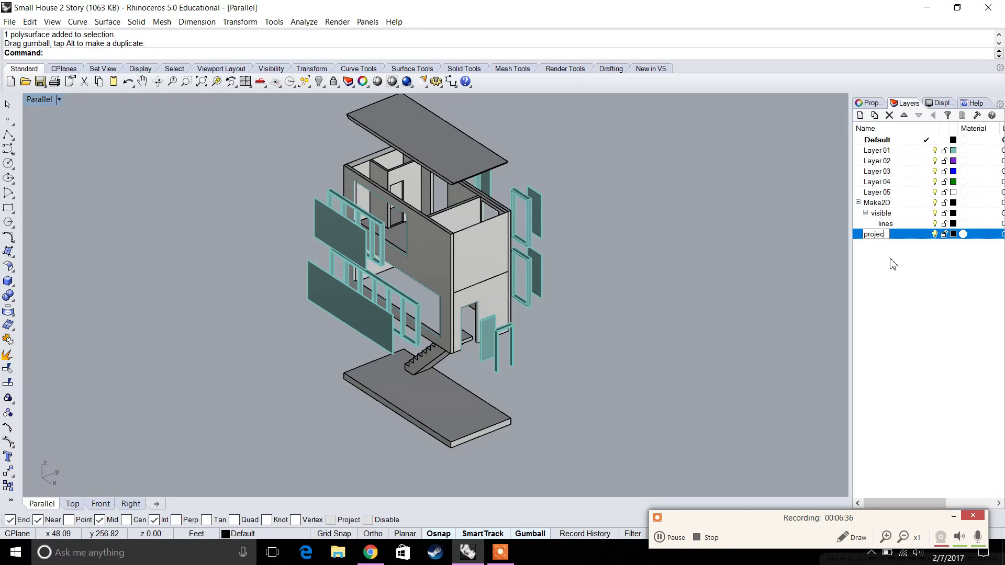
left_click(894, 265)
left_click(954, 234)
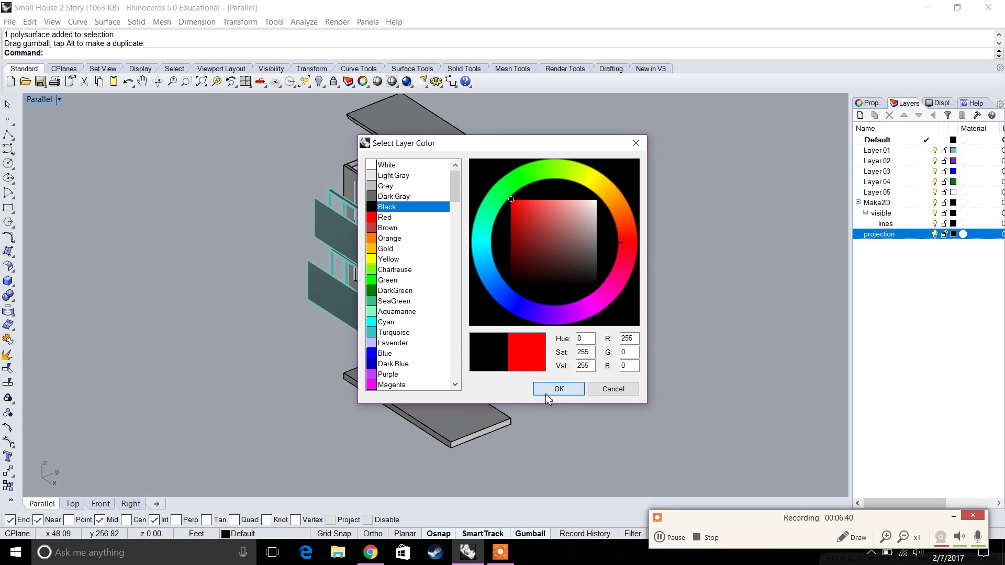
left_click(558, 389)
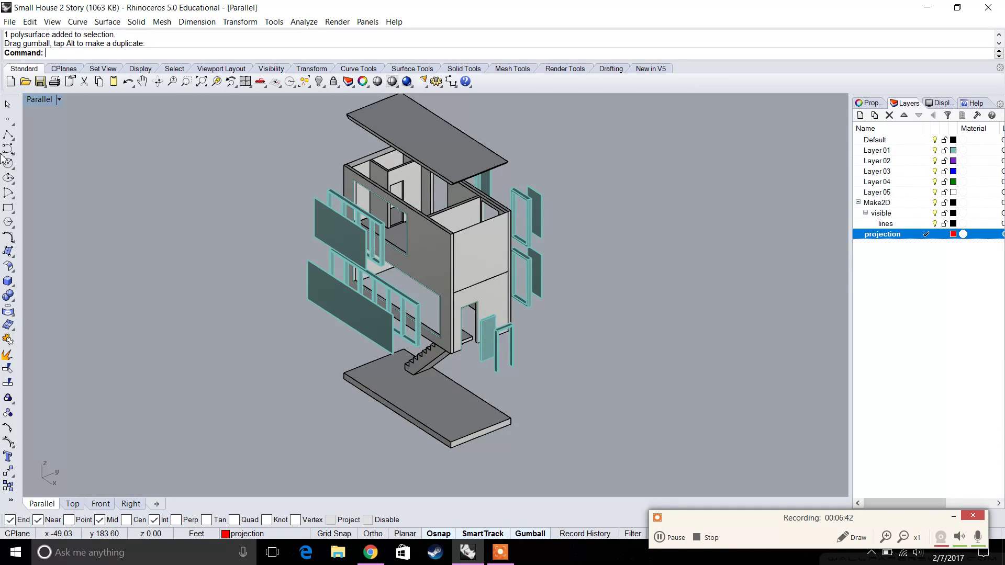
Draw a polyline from a top corner of the upper long window's opening to the matching corner of its detached frame.
left_click(8, 138)
scroll(378, 278, "up", 5)
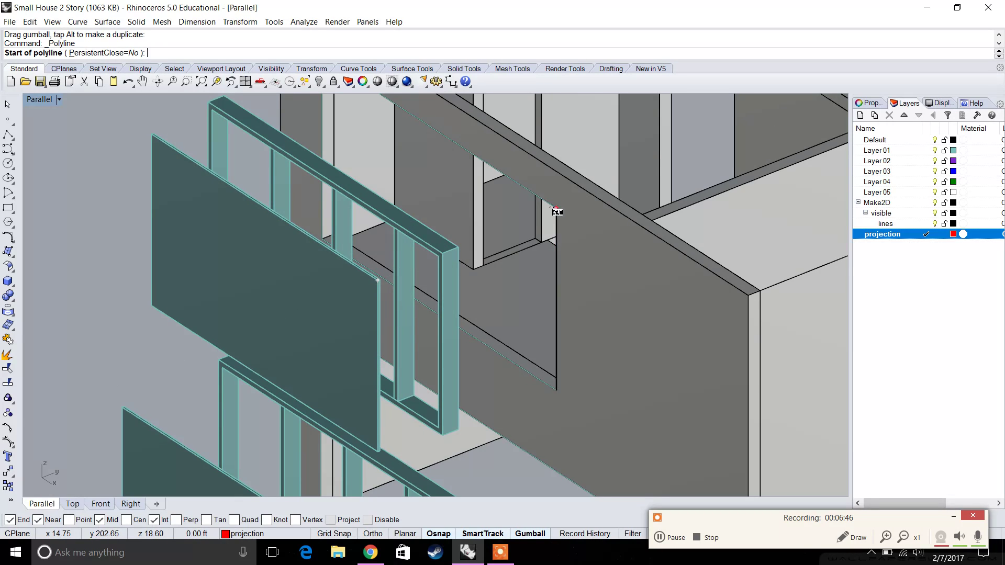
scroll(557, 211, "up", 3)
left_click(557, 212)
left_click(361, 281)
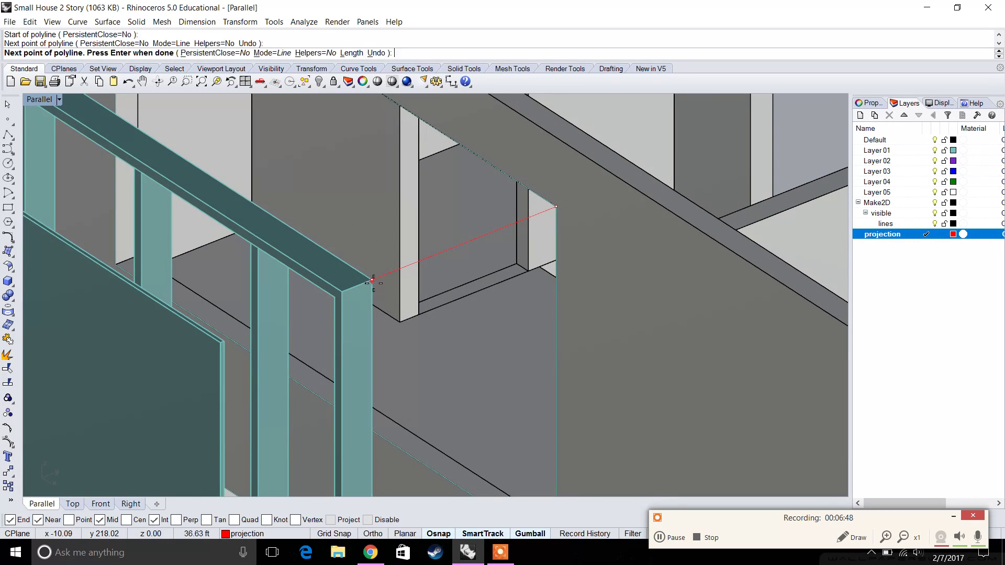
key("Return")
Copy the projection line to the other three corners of the upper long window's opening.
type("copy")
key("Return")
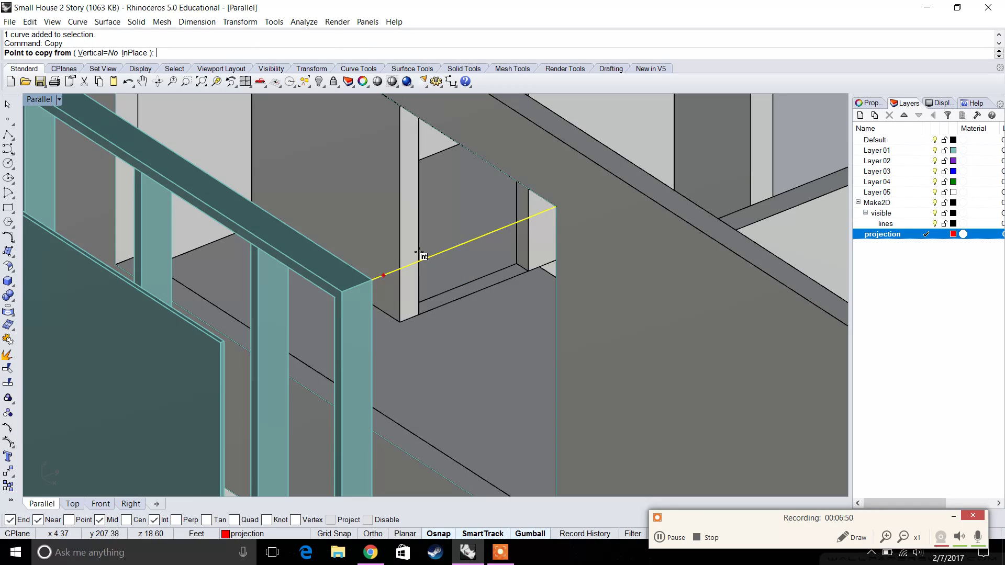
left_click(557, 210)
scroll(556, 210, "down", 4)
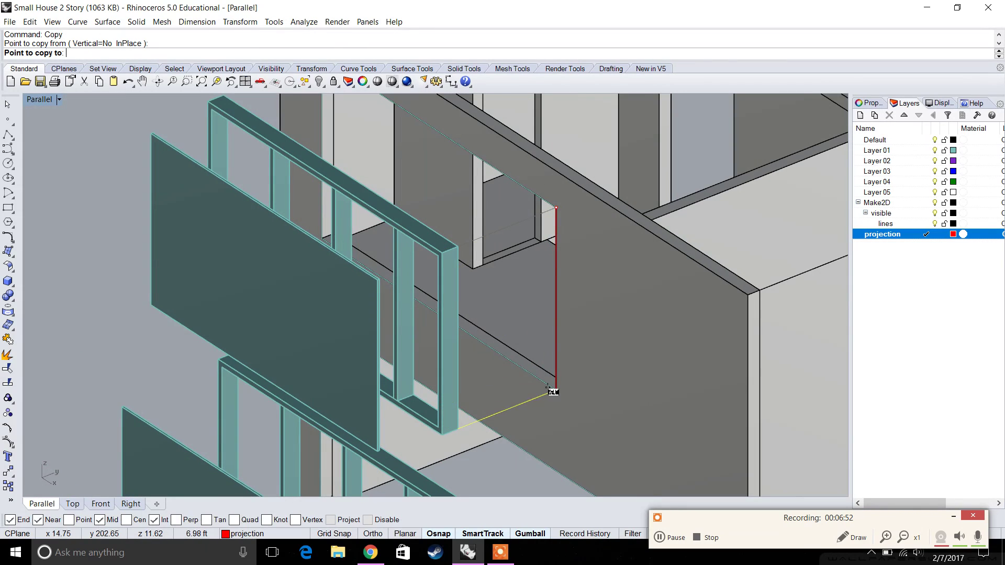
left_click(556, 390)
right_click_drag(394, 171, 555, 349, "shift")
left_click(482, 236)
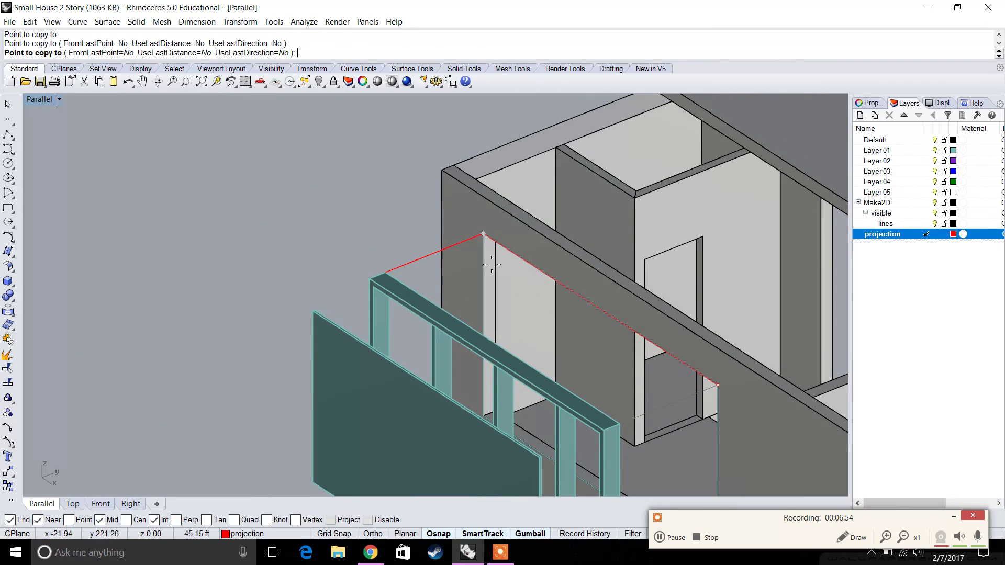
scroll(489, 251, "up", 4)
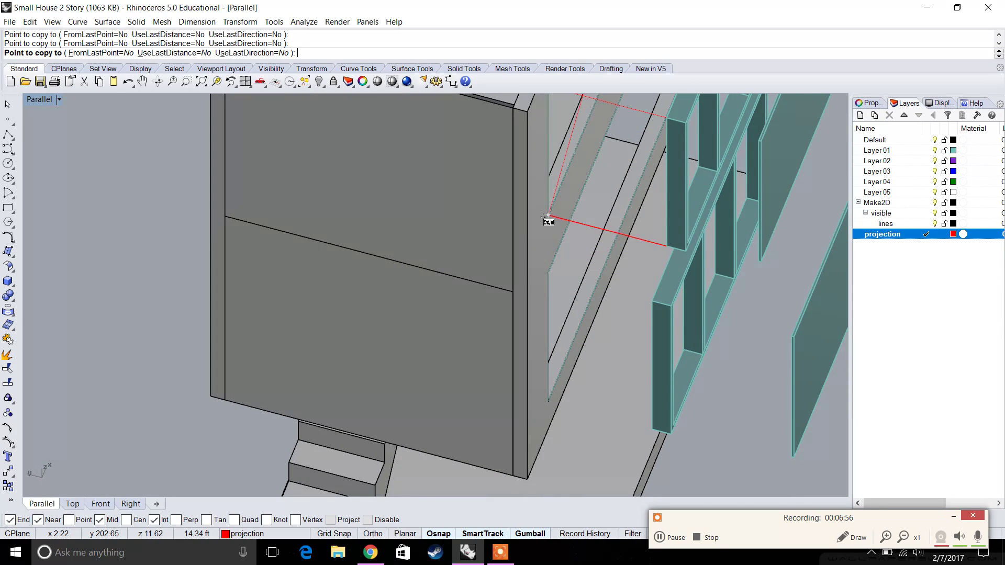
right_click_drag(545, 216, 379, 231)
scroll(388, 235, "down", 5)
right_click_drag(498, 330, 348, 246, "shift")
right_click_drag(455, 325, 366, 333)
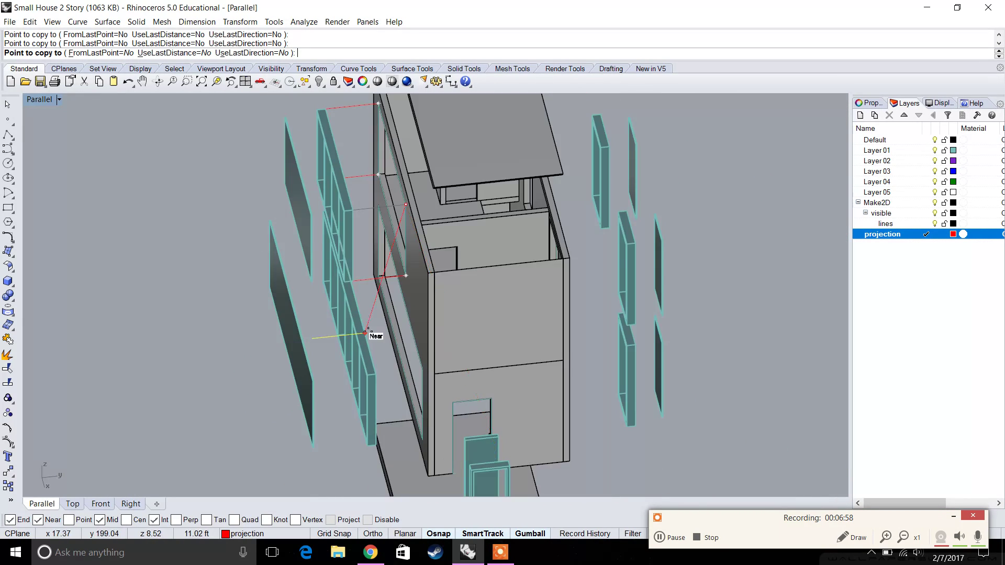
scroll(397, 369, "up", 6)
key("Escape")
Draw a projection polyline from a top corner of the lower long window's opening to the matching corner of its detached frame.
left_click(8, 135)
right_click_drag(471, 286, 538, 307)
left_click(550, 356)
scroll(553, 356, "up", 2)
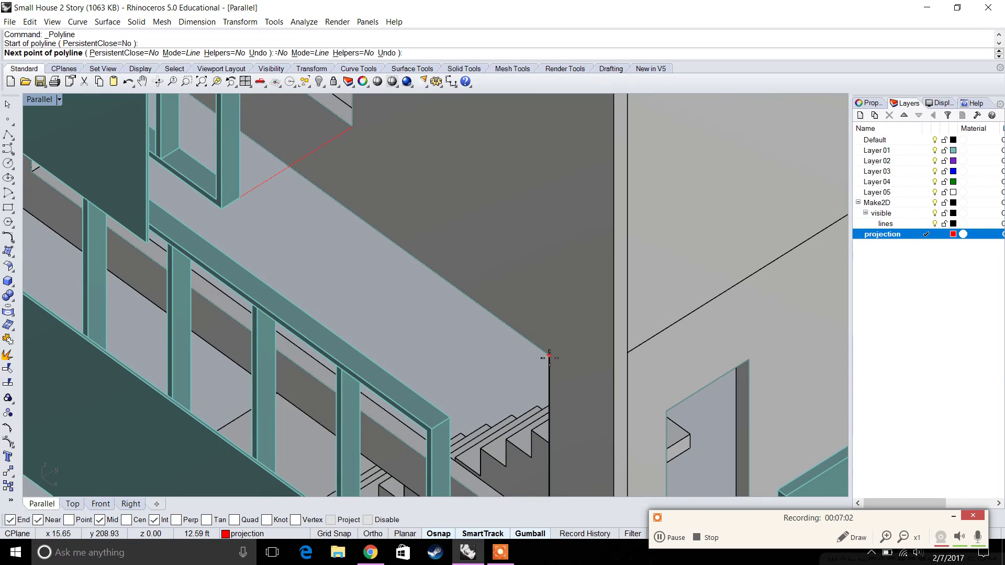
left_click(450, 415)
right_click(450, 415)
scroll(456, 343, "down", 2)
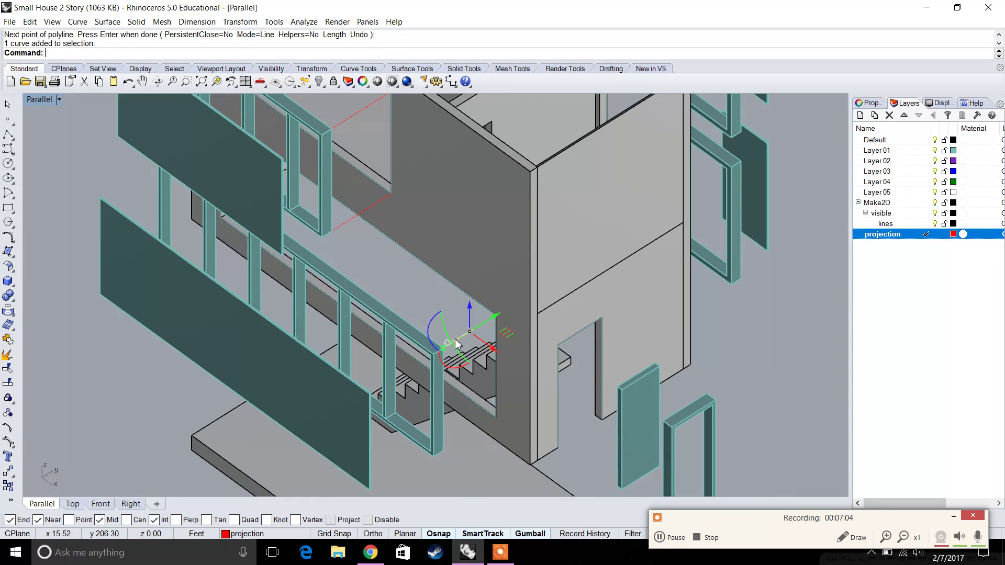
Copy that projection line to the other three corners of the lower long window's opening.
key("Return")
scroll(455, 341, "up", 4)
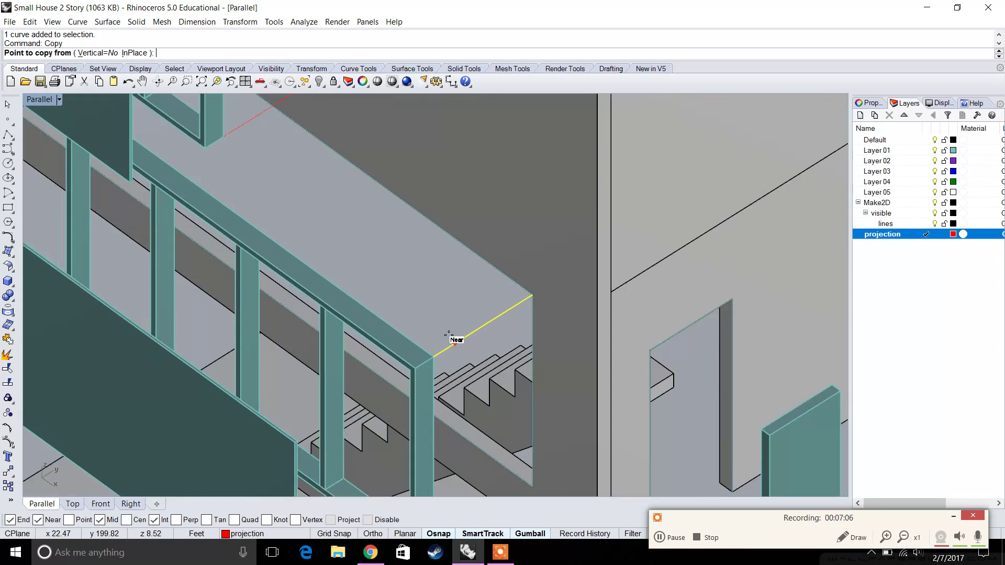
left_click(555, 281)
scroll(555, 281, "down", 2)
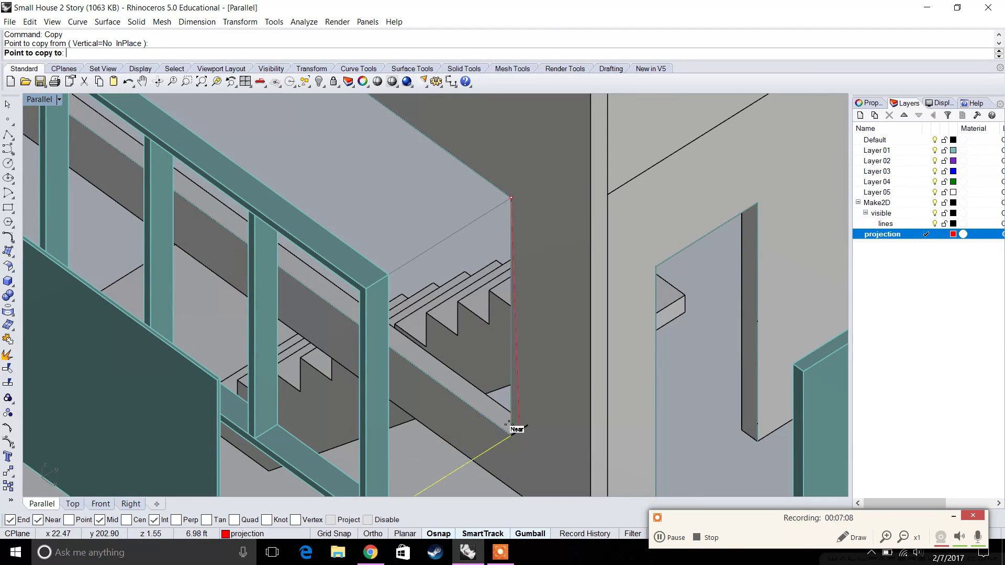
left_click(513, 426)
scroll(486, 294, "up", 2)
right_click_drag(485, 294, 654, 333)
right_click_drag(565, 237, 740, 189, "shift")
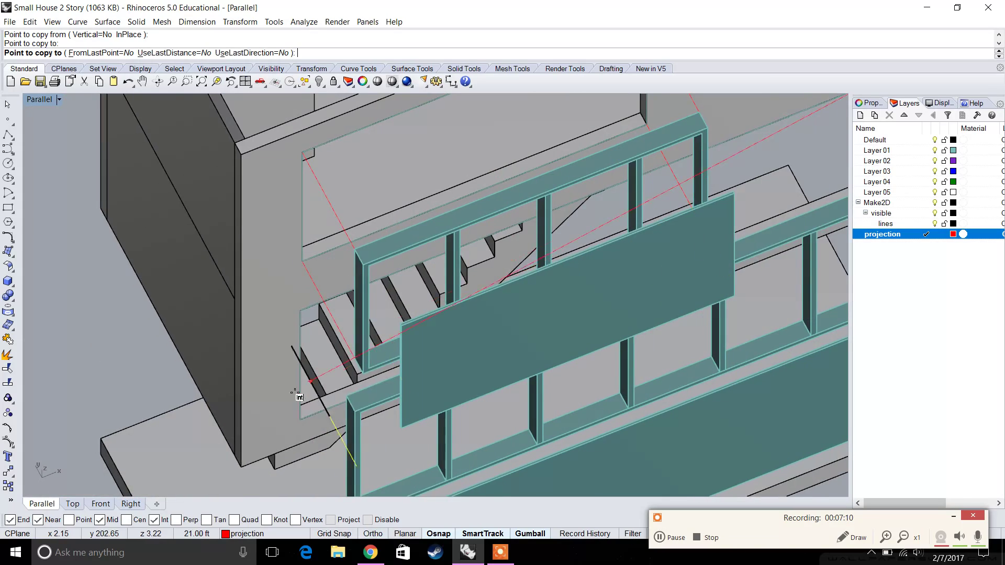
right_click_drag(296, 366, 385, 321, "shift")
scroll(384, 287, "up", 5)
left_click(397, 255)
scroll(413, 272, "down", 2)
scroll(418, 359, "up", 2)
left_click(414, 347)
scroll(419, 345, "down", 4)
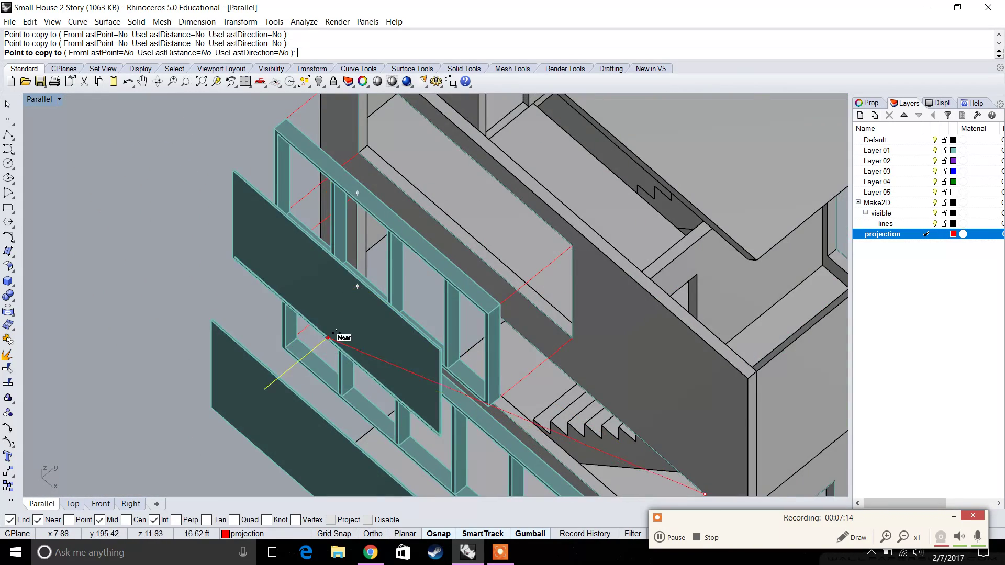
key("Return")
scroll(439, 317, "up", 2)
left_click(440, 314)
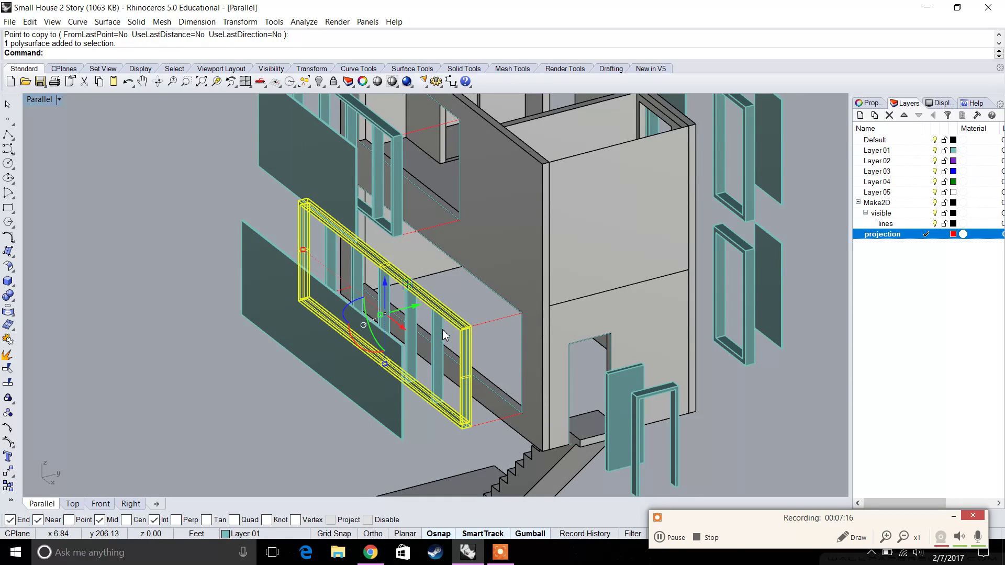
key("Escape")
Draw projection lines from the door opening's two top corners to the matching top corners of the detached door frame.
right_click_drag(526, 310, 453, 321)
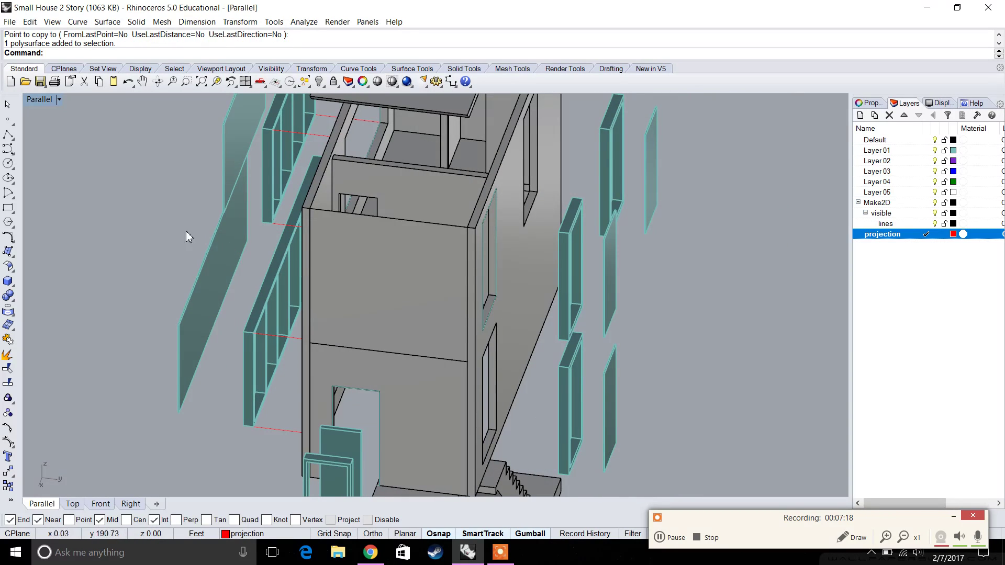
left_click(12, 137)
right_click_drag(388, 212, 457, 337)
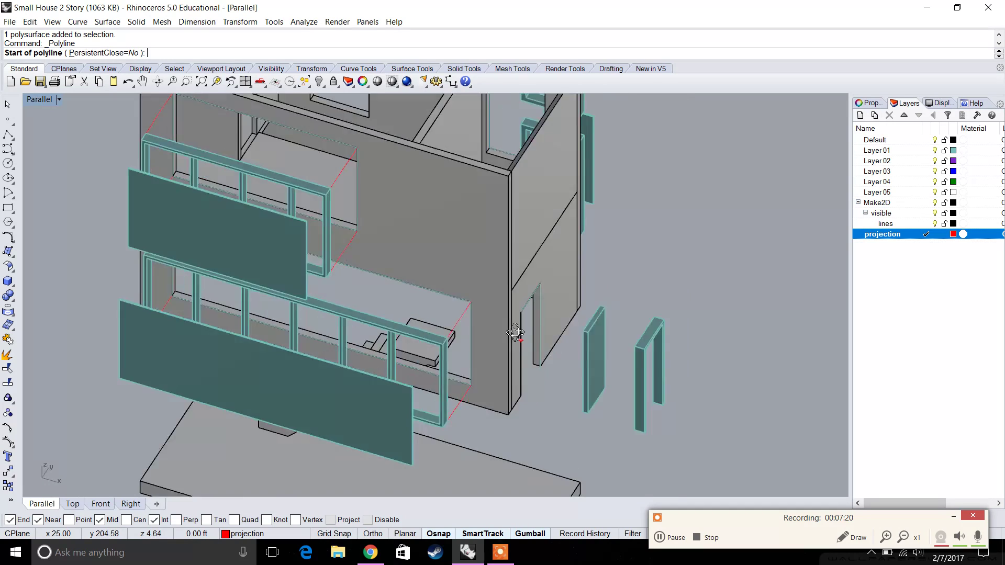
right_click_drag(529, 335, 461, 330)
scroll(470, 328, "up", 3)
left_click(474, 327)
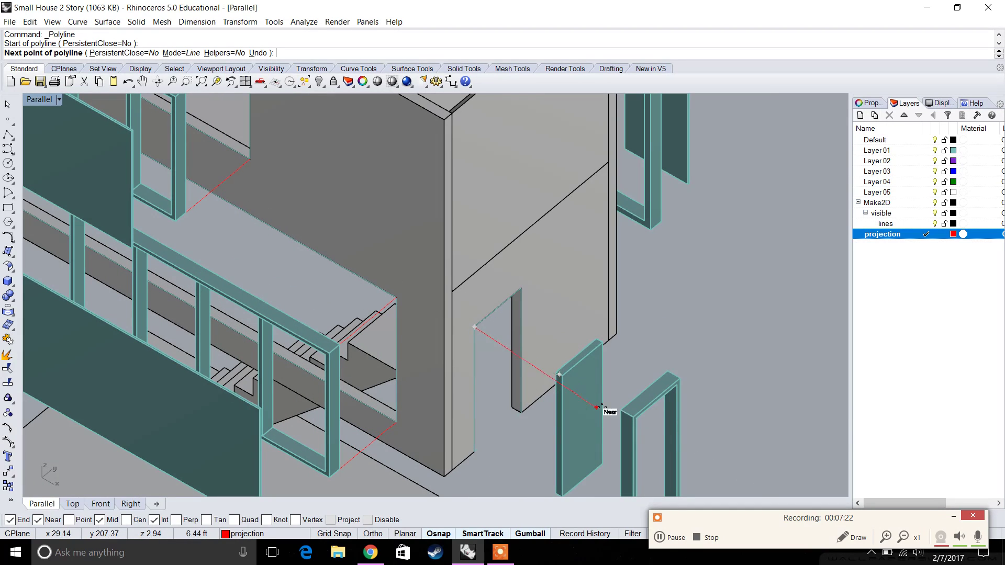
left_click(619, 412)
key("Return")
key("Return")
left_click(522, 287)
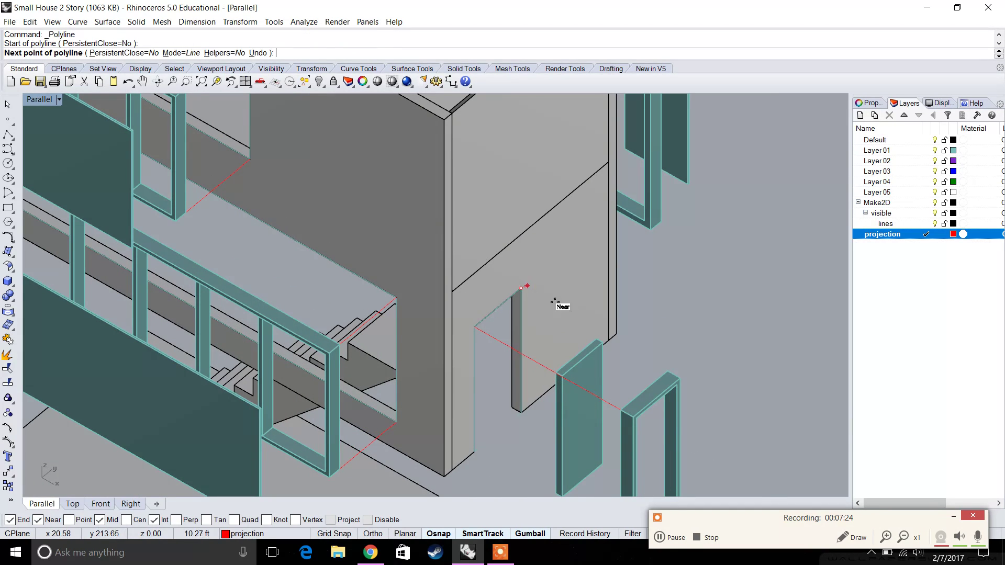
left_click(667, 371)
key("Return")
Draw projection lines from the door opening's two bottom corners to the feet of the detached door frame.
key("Return")
left_click(474, 453)
right_click_drag(477, 451, 495, 308, "shift")
left_click(587, 430)
right_click(587, 430)
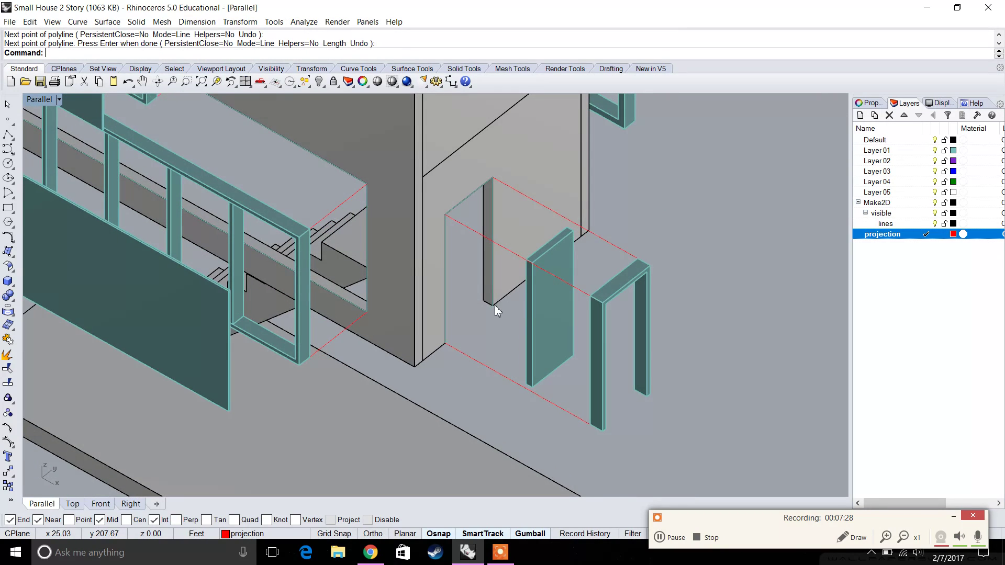
right_click(495, 306)
left_click(494, 306)
left_click(628, 388)
scroll(621, 376, "down", 5)
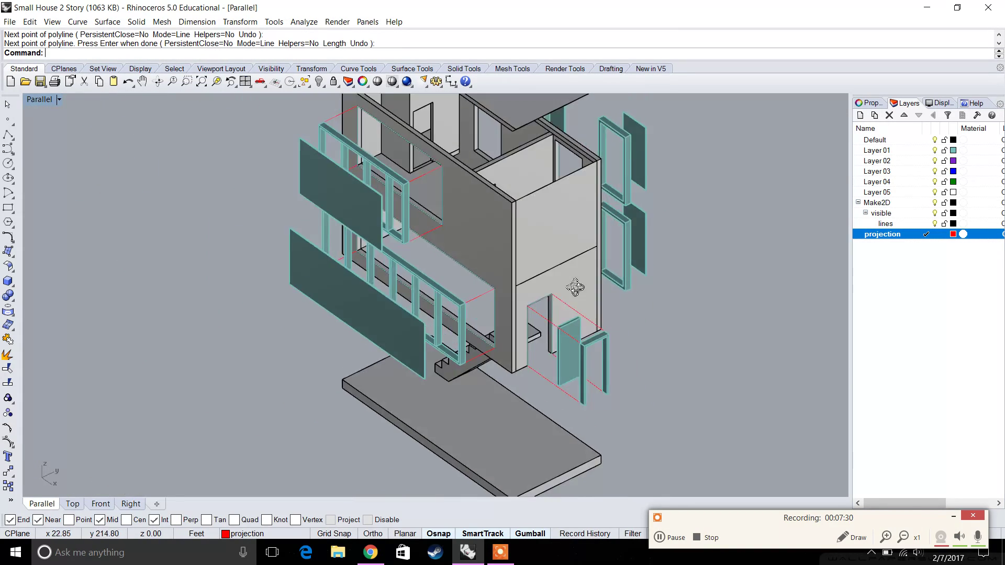
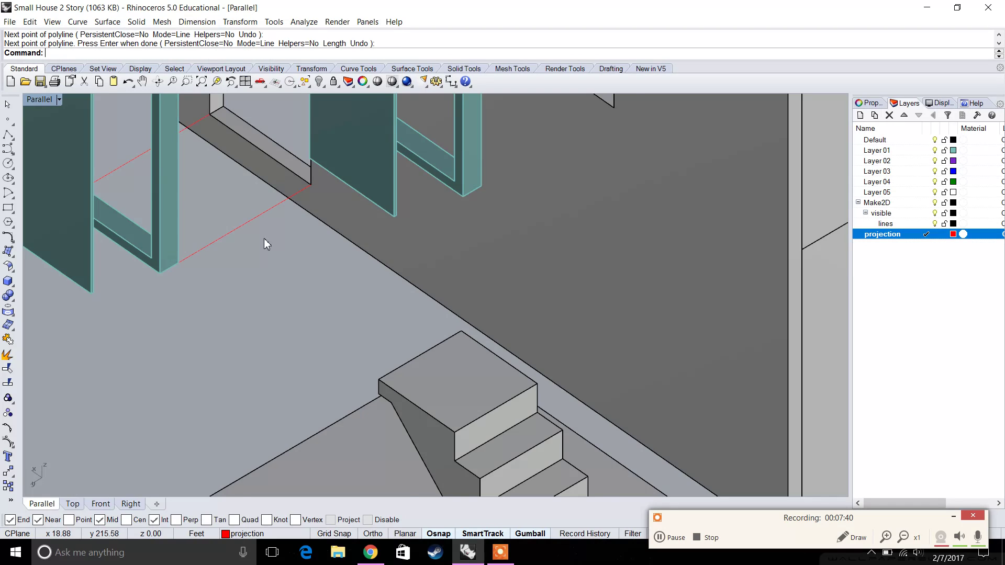
Draw a projection line from a top corner of the lower side window's detached frame to the matching corner of its opening.
right_click(291, 230)
left_click(271, 178)
right_click_drag(331, 213, 393, 195)
key("F8")
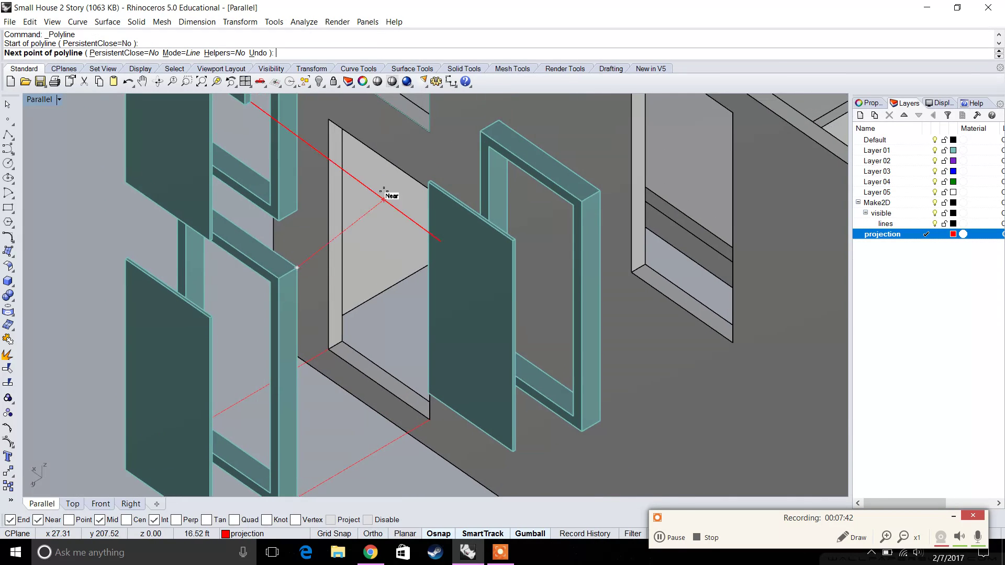
scroll(415, 269, "up", 5)
left_click(417, 276)
right_click_drag(419, 278, 807, 291)
right_click(652, 282)
Draw a projection line from the near bottom corner of the upper side window's opening to its detached frame.
right_click_drag(648, 275, 535, 356, "shift")
right_click_drag(526, 256, 478, 256)
key("Return")
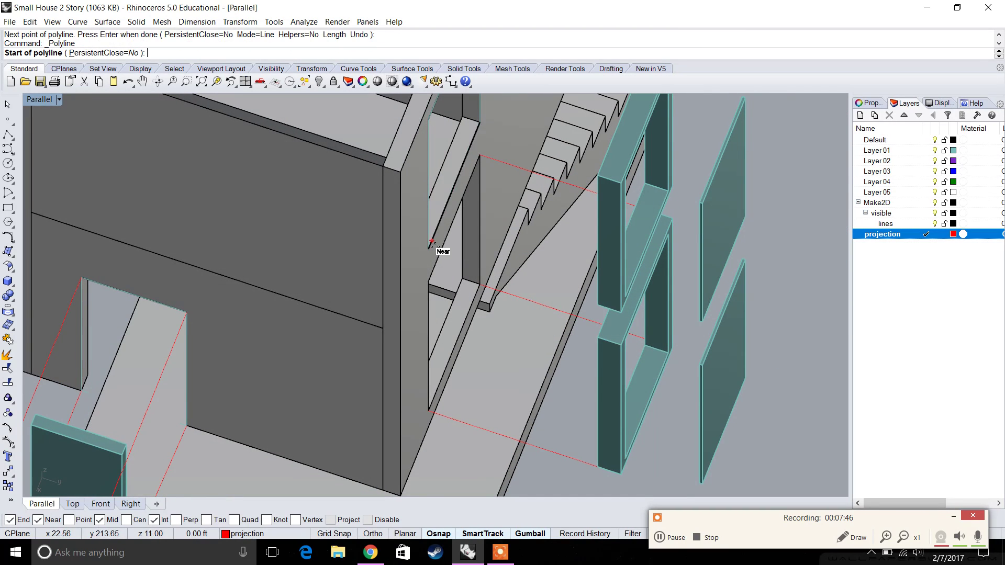
left_click(429, 250)
left_click(595, 308)
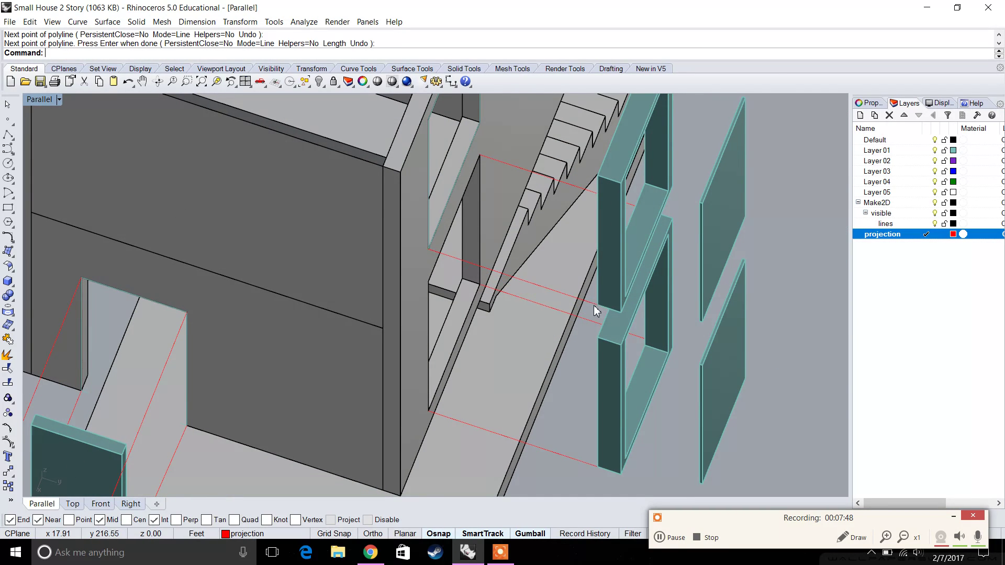
key("Return")
scroll(526, 292, "down", 4)
Draw projection lines from the upper side window opening's two top corners to the matching corners of its detached frame.
key("Return")
scroll(526, 292, "up", 4)
left_click(493, 250)
left_click(630, 297)
key("Return")
key("Return")
left_click(535, 147)
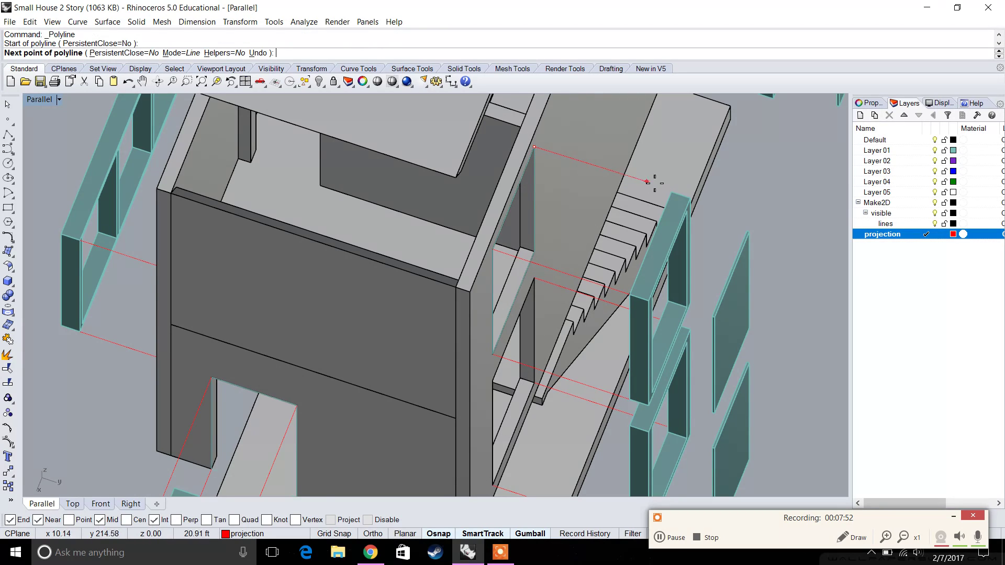
left_click(672, 193)
key("Return")
scroll(576, 315, "down", 6)
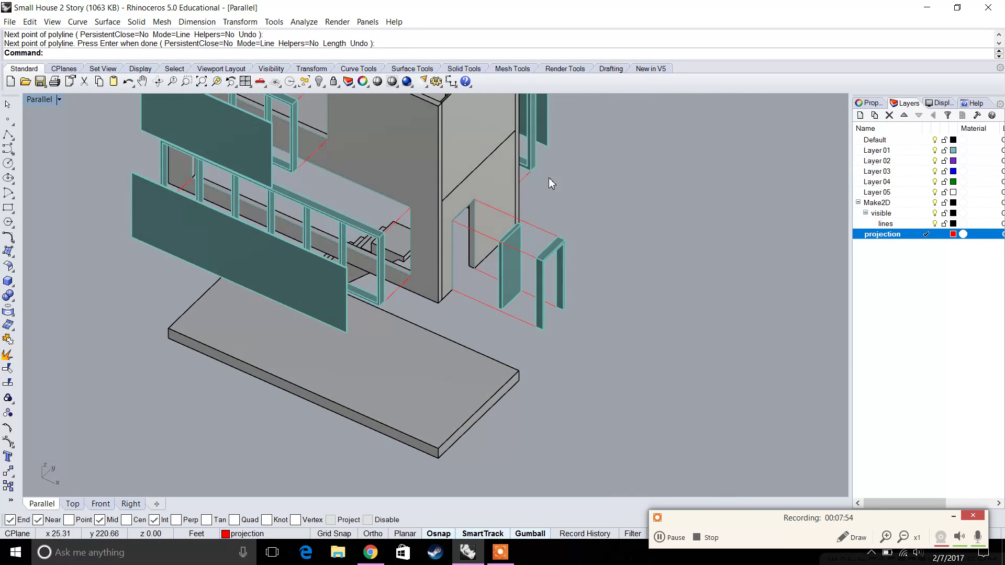
Draw a vertical projection line from the walls' bottom corner between the long windows and the door to the ground slab's matching corner.
right_click_drag(576, 314, 500, 256)
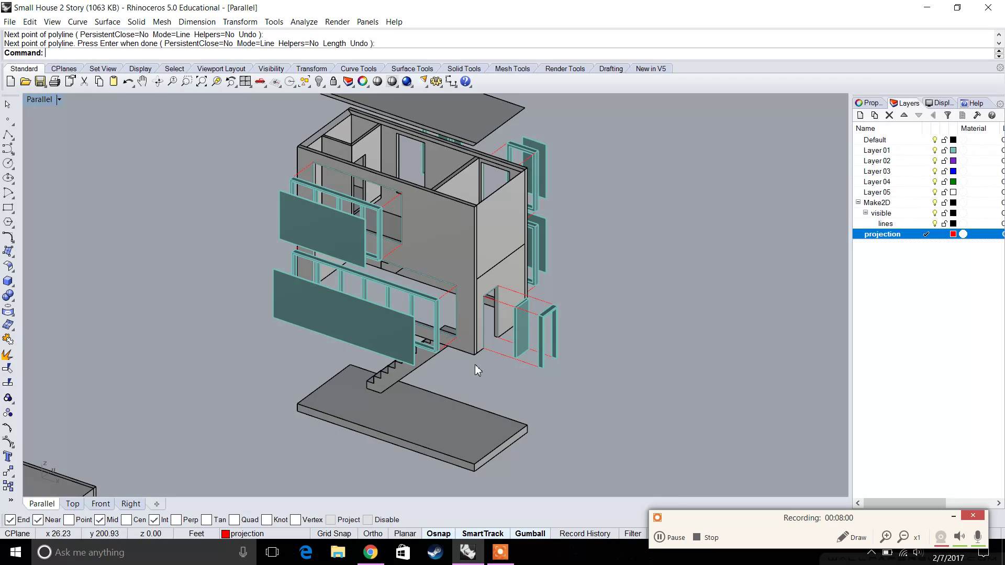
key("Return")
scroll(475, 364, "up", 4)
left_click(474, 350)
right_click_drag(466, 462, 459, 365, "shift")
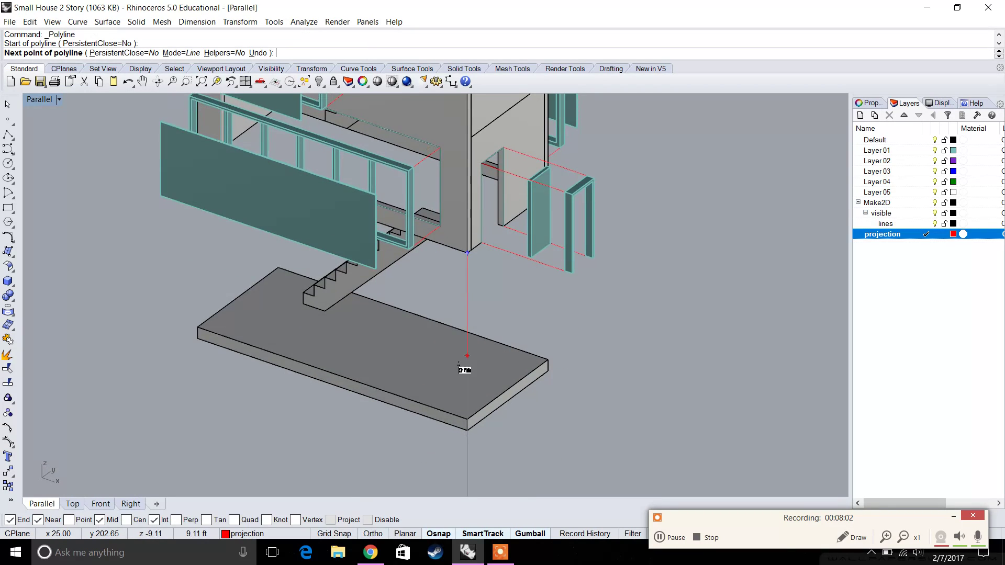
left_click(467, 420)
key("Return")
Draw vertical projection lines from the walls' two bottom corners at the end opposite the door to the matching ground slab corners.
right_click_drag(462, 216, 331, 241)
right_click_drag(331, 241, 621, 203, "shift")
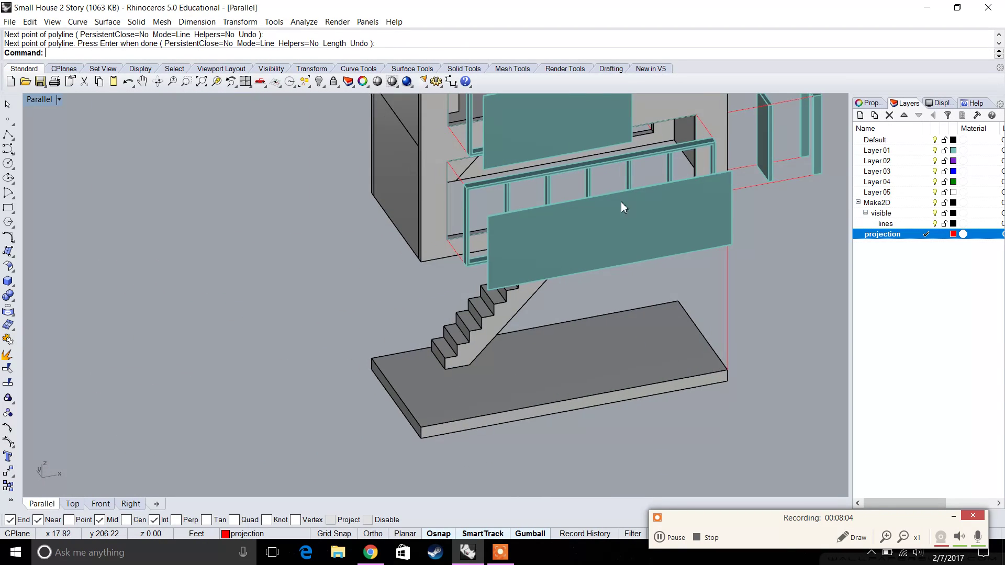
key("Return")
left_click(421, 261)
left_click(421, 428)
key("Return")
key("Return")
left_click(372, 194)
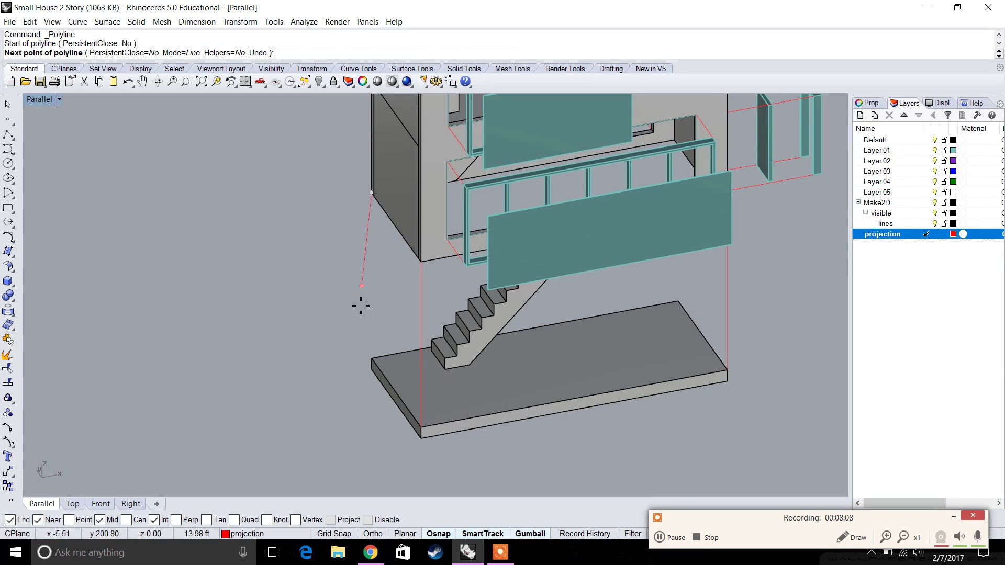
left_click(372, 358)
key("Return")
Draw a vertical projection line from the remaining bottom wall corner on the door side to the ground slab's corner.
right_click_drag(612, 312, 579, 299)
key("Return")
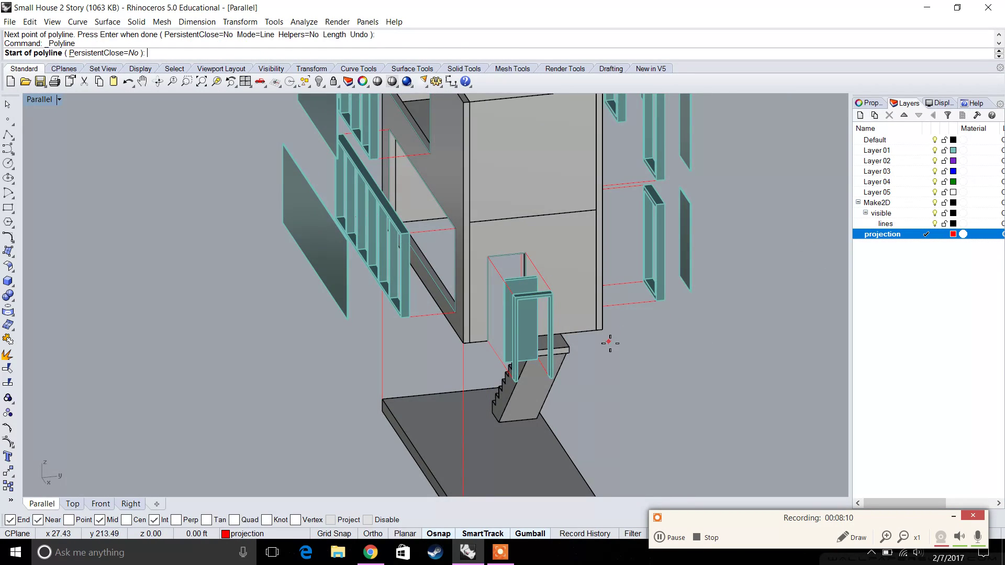
left_click(602, 331)
right_click_drag(599, 393, 570, 305, "shift")
left_click(573, 420)
key("Return")
Select the four vertical corner projection lines and scale them longer along the vertical axis.
left_click(574, 347)
left_click(435, 294, "shift")
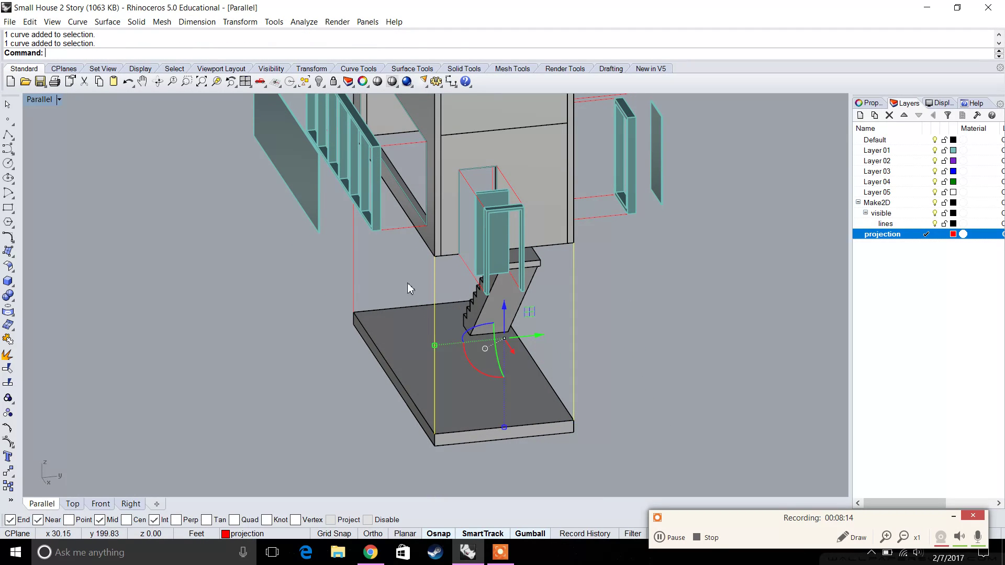
left_click(354, 267, "shift")
right_click_drag(354, 267, 452, 272)
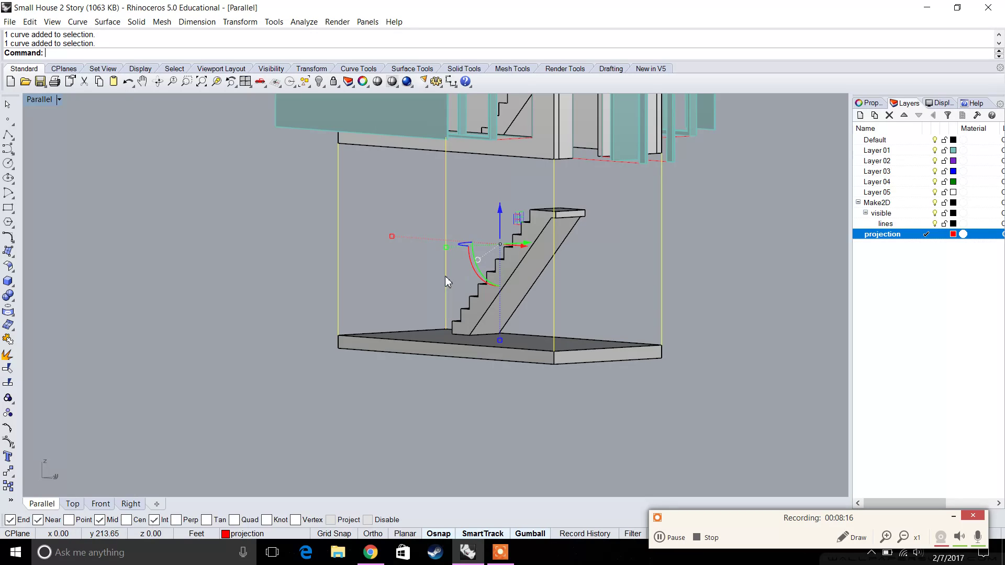
scroll(512, 261, "down", 4)
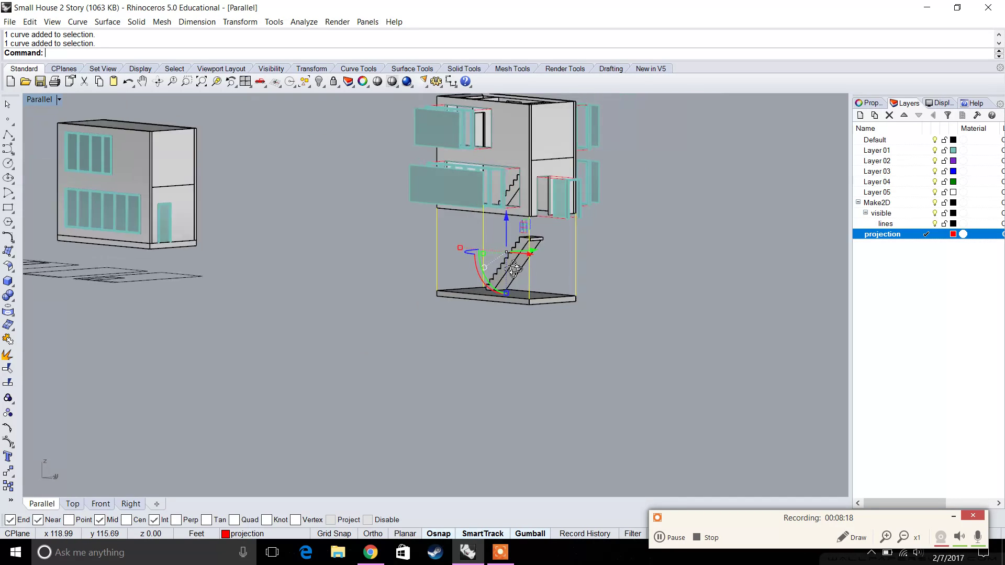
left_click_drag(504, 318, 496, 368)
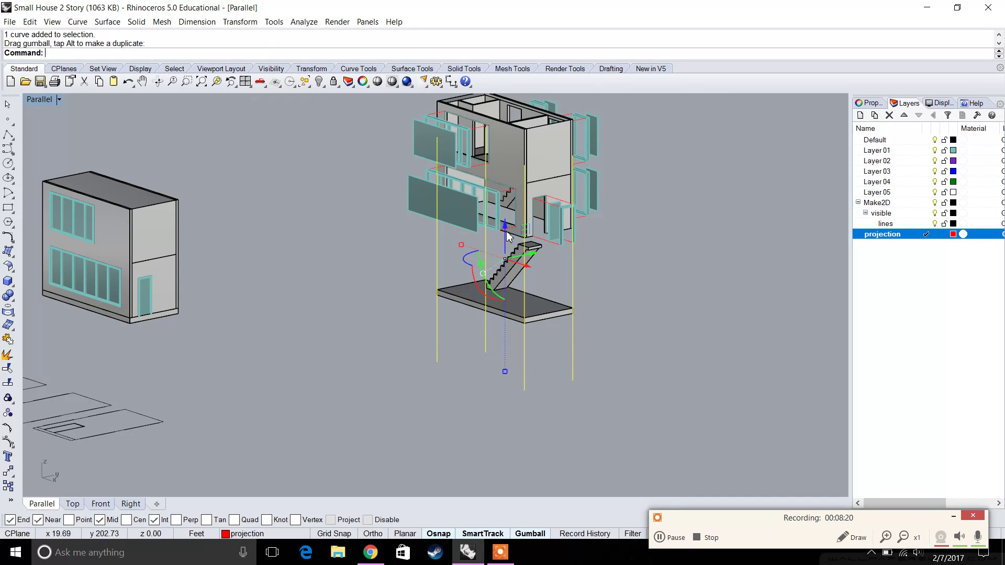
right_click_drag(511, 346, 512, 394, "shift")
left_click_drag(505, 423, 504, 456)
Move the four lengthened projection lines straight up along the wall corners towards the roof and deselect them.
left_click_drag(505, 272, 498, 204)
right_click_drag(554, 197, 511, 216)
key("Escape")
scroll(488, 313, "up", 4)
Lower the upper-floor slab straight down out of the walls to sit between them and the ground slab.
right_click_drag(488, 327, 483, 346)
left_click(433, 264)
right_click_drag(432, 263, 471, 169)
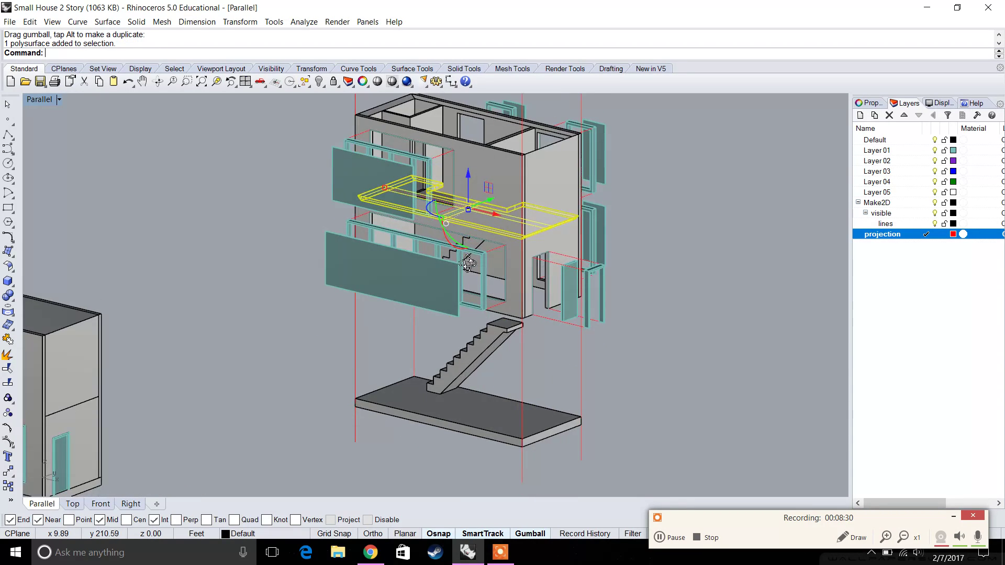
left_click_drag(469, 169, 475, 295)
scroll(558, 329, "up", 3)
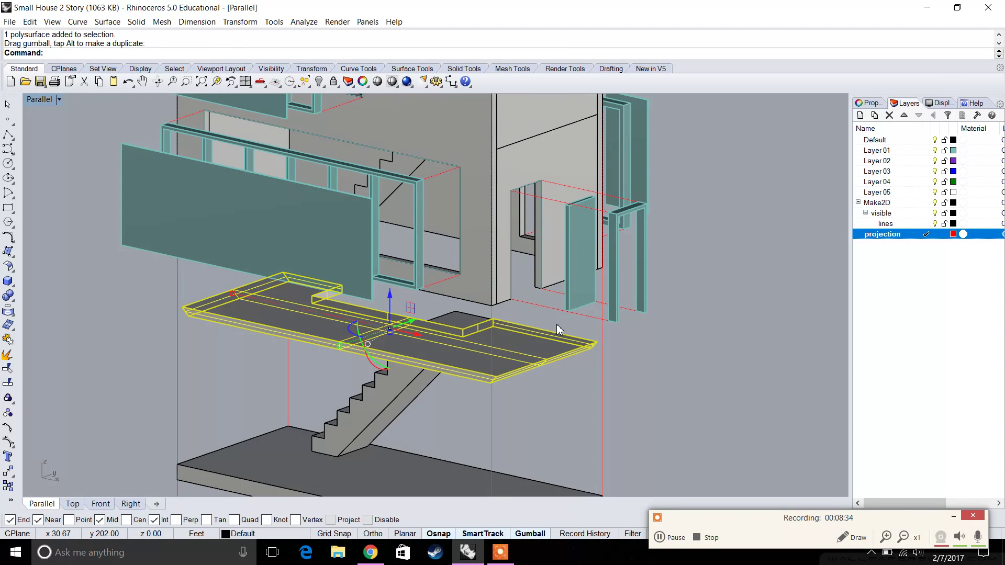
Move the upper-floor slab point to point from its notch corner so it meets the top of the staircase.
type("move")
key("Return")
scroll(549, 327, "up", 4)
left_click(418, 311)
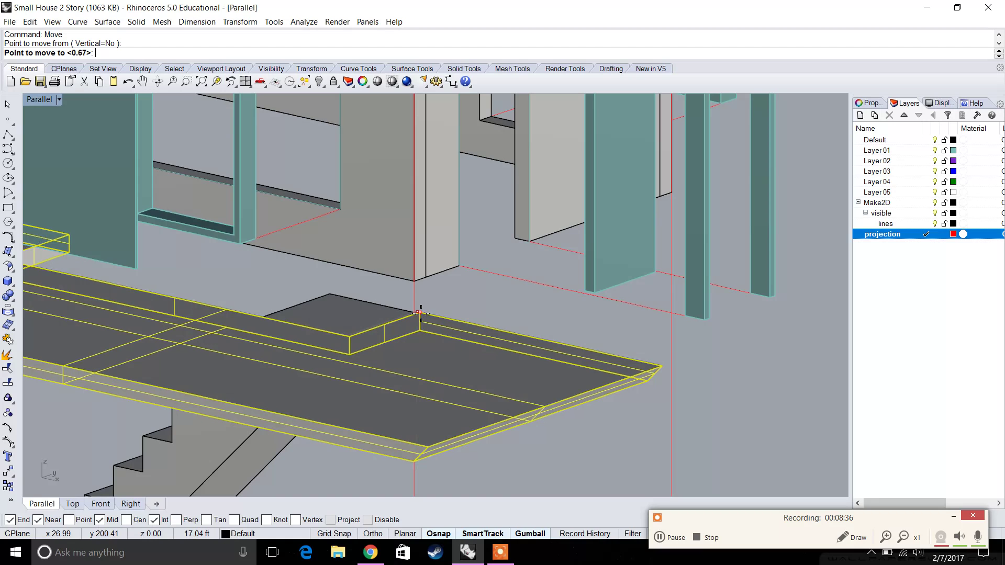
left_click(418, 320)
scroll(421, 314, "down", 5)
scroll(433, 292, "down", 4)
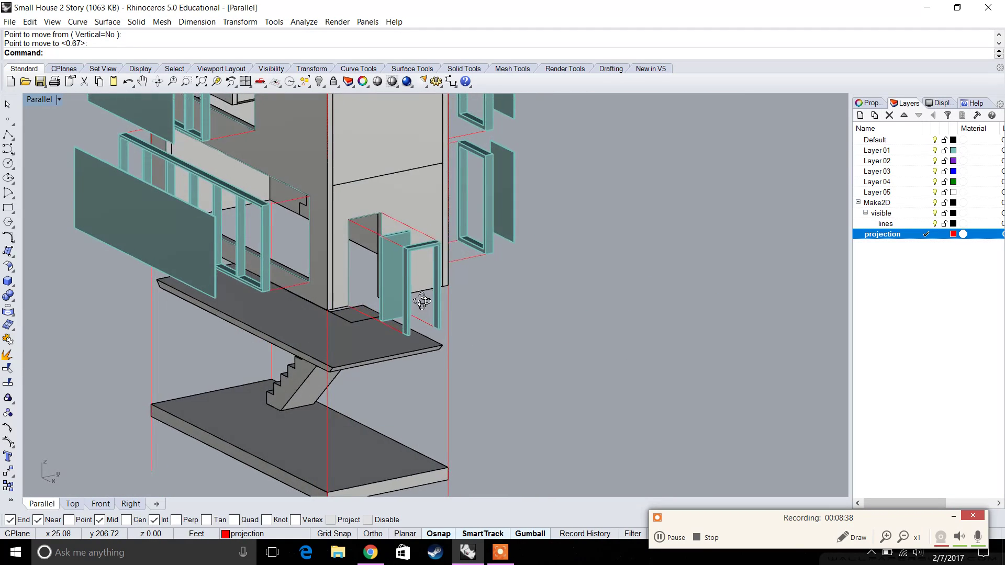
right_click_drag(442, 273, 455, 320, "shift")
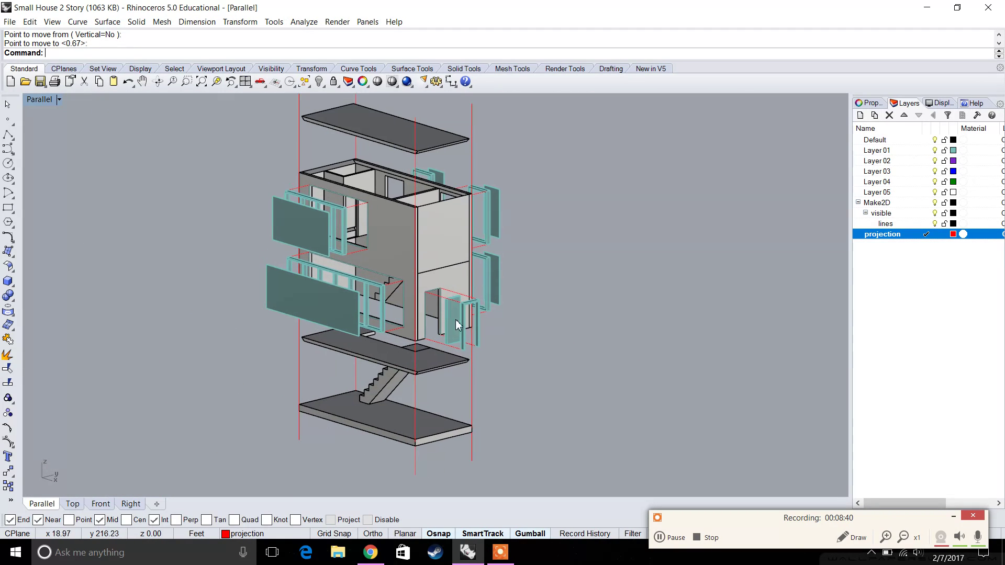
Select the upper-floor slab together with the staircase, lower both slightly towards the ground slab, and deselect them.
scroll(438, 365, "up", 6)
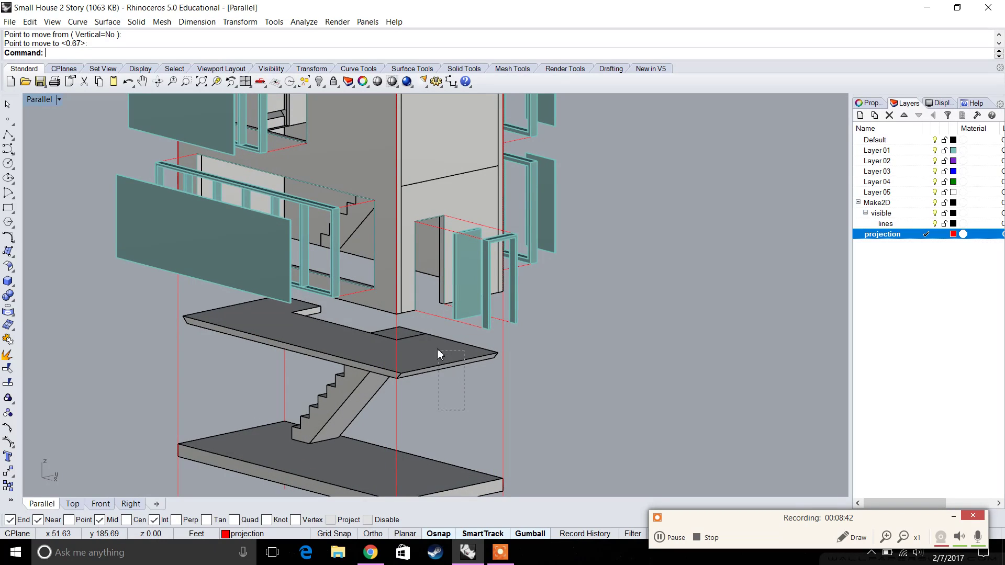
left_click_drag(438, 354, 411, 333)
left_click(312, 447, "shift")
scroll(354, 415, "down", 8)
right_click_drag(417, 289, 393, 308, "shift")
left_click_drag(360, 332, 361, 345)
key("Escape")
Select the whole exploded model with its projection lines and generate a 2D drawing of its raised axonometric view using Make2D.
right_click_drag(435, 262, 469, 261)
scroll(377, 278, "up", 2)
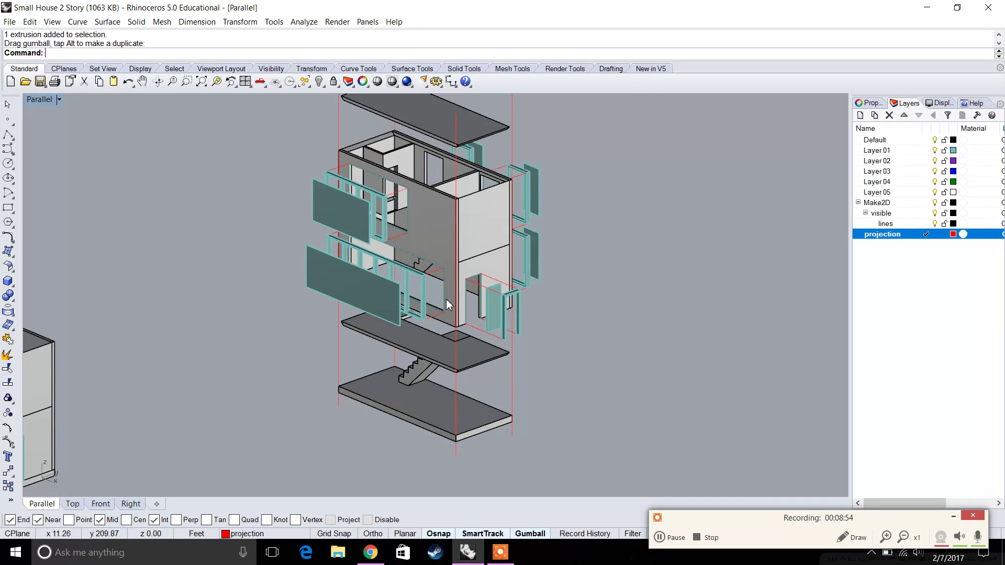
right_click_drag(520, 322, 376, 200)
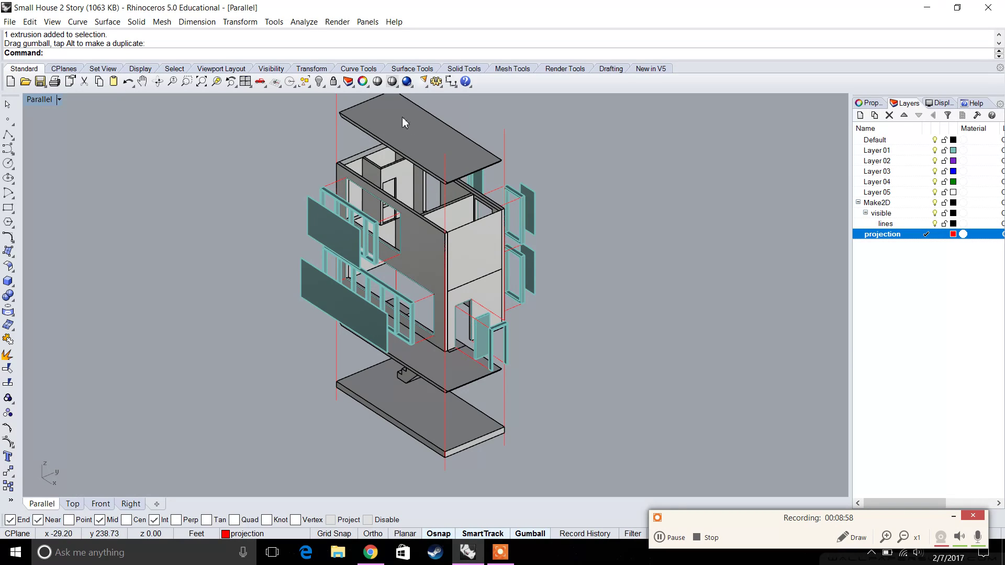
scroll(466, 193, "down", 2)
right_click_drag(466, 193, 483, 256)
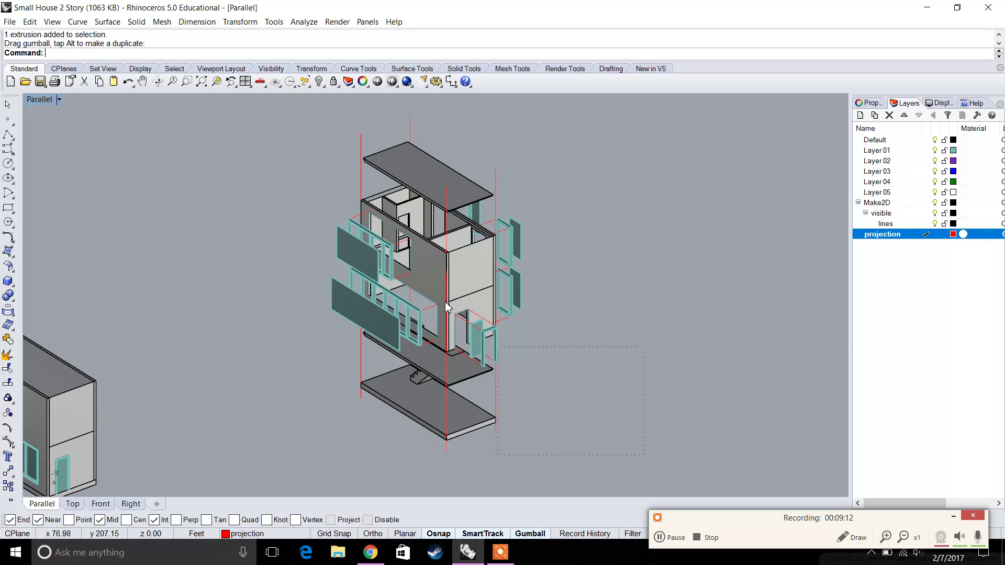
left_click_drag(246, 105, 246, 104)
type("Make2D")
key("Return")
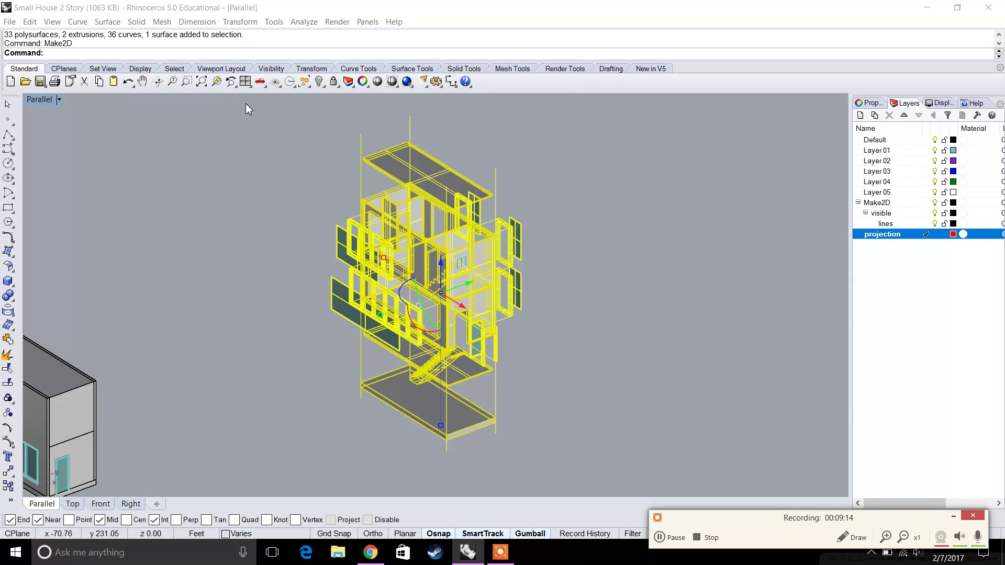
key("Return")
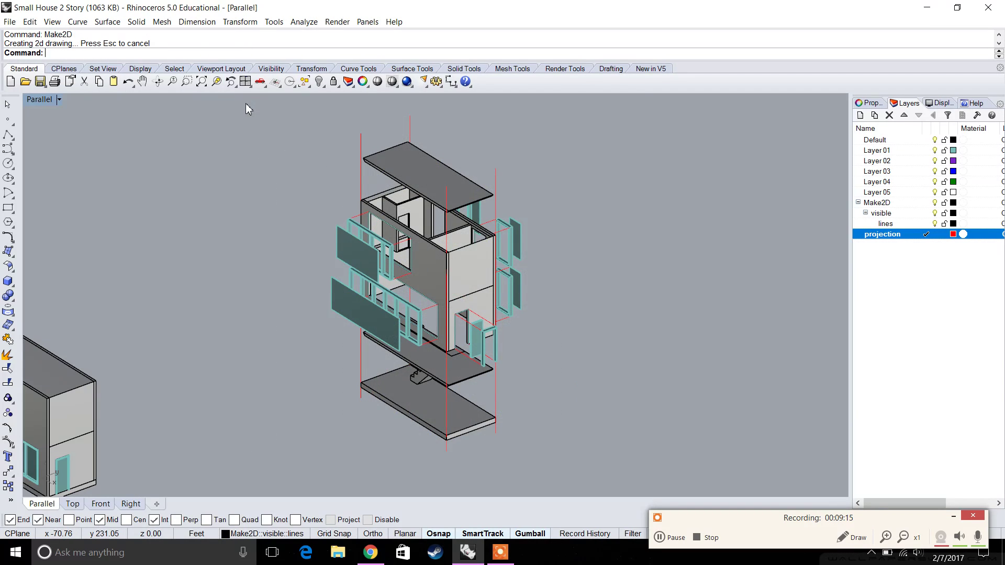
Maximize the Top view, move the new exploded axonometric drawing beside the existing 2D drawings, and deselect it.
double_click(35, 101)
double_click(36, 100)
scroll(365, 266, "down", 7)
left_click_drag(411, 294, 242, 294)
left_click_drag(207, 258, 208, 191)
scroll(227, 225, "up", 4)
scroll(229, 226, "up", 2)
left_click_drag(219, 230, 244, 230)
left_click(158, 300)
Delete the floor seam line and the two vertical inner edge lines on the end wall of the exploded drawing.
scroll(176, 303, "up", 6)
scroll(234, 233, "up", 3)
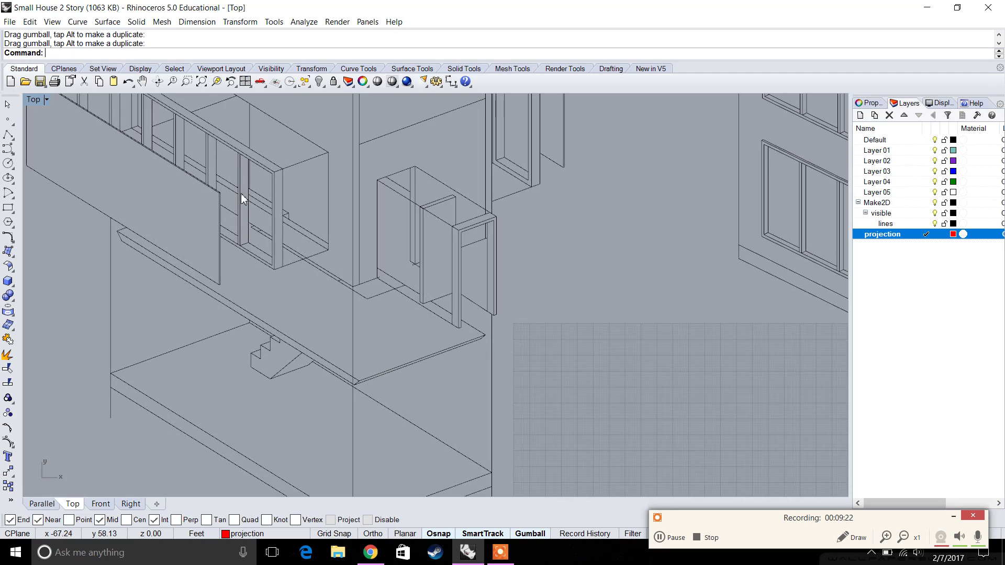
scroll(332, 215, "up", 4)
right_click_drag(266, 221, 228, 347)
right_click_drag(326, 212, 313, 300)
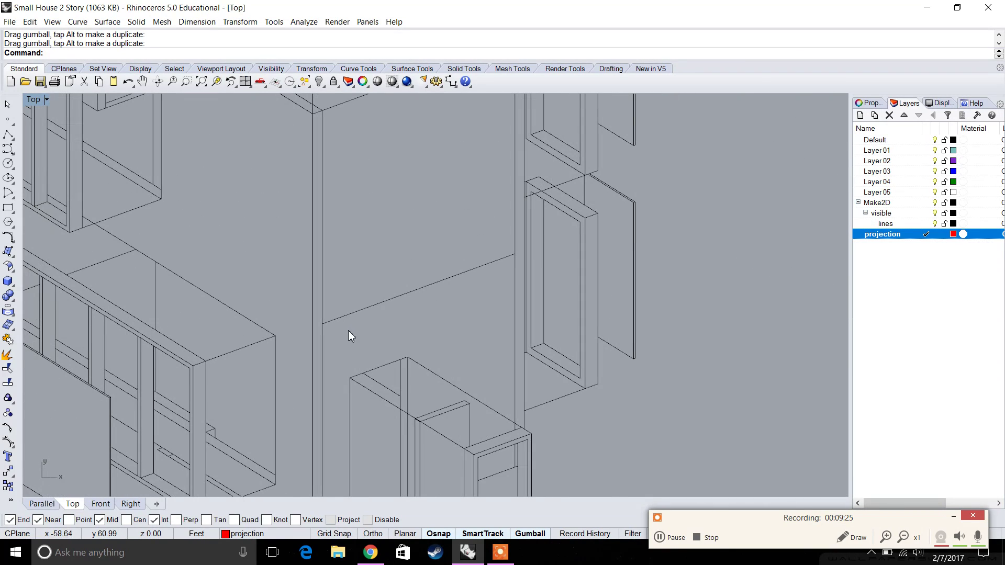
left_click(514, 212, "shift")
left_click(514, 267, "shift")
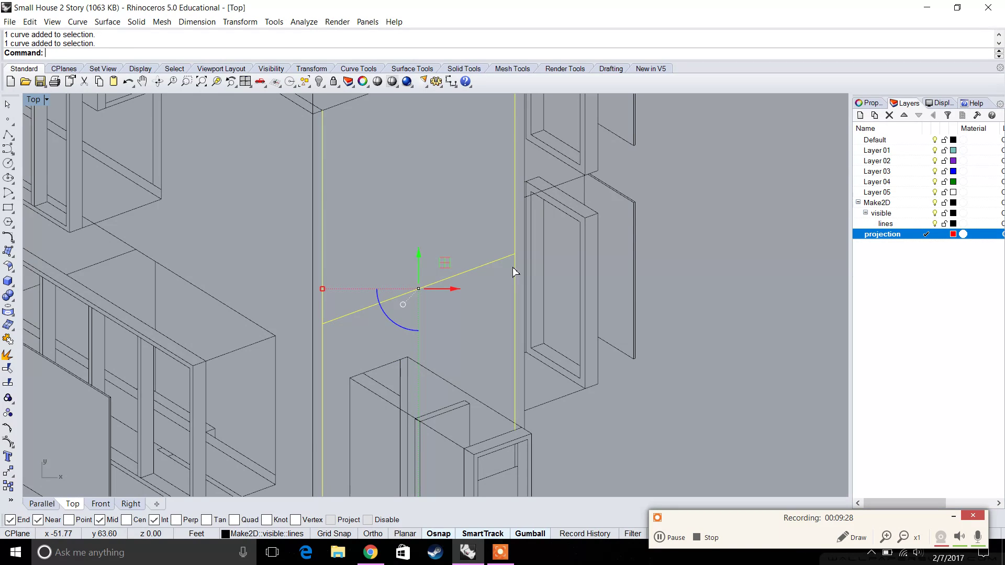
scroll(506, 251, "down", 4)
key("Delete")
Inspect the exploded drawing's walls, roof and upper openings for leftover unwanted lines.
right_click_drag(446, 217, 423, 262)
scroll(336, 221, "up", 6)
right_click_drag(333, 221, 365, 285)
scroll(369, 325, "up", 3)
scroll(387, 272, "down", 3)
scroll(433, 249, "down", 3)
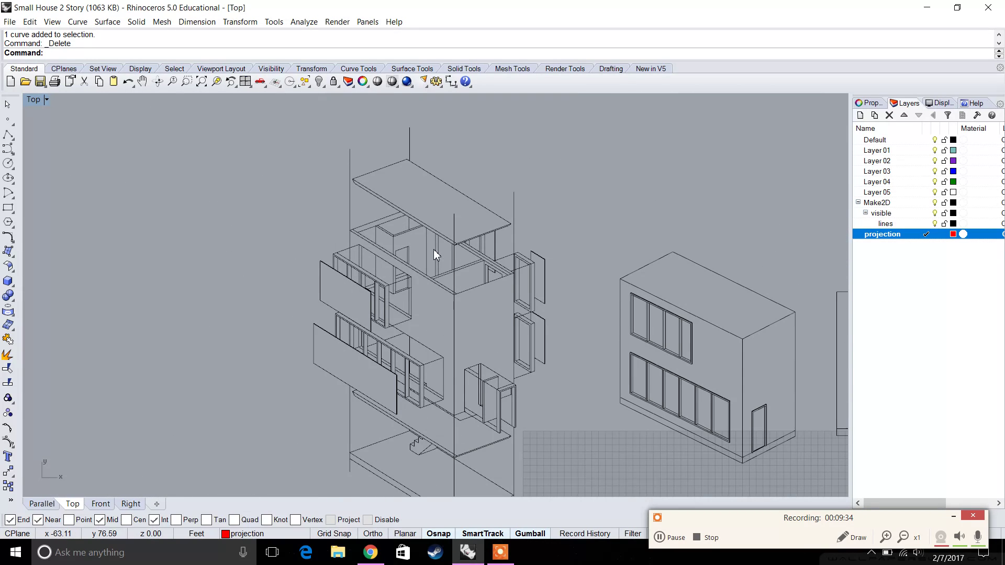
scroll(516, 288, "up", 4)
scroll(480, 276, "down", 3)
right_click_drag(481, 276, 482, 211)
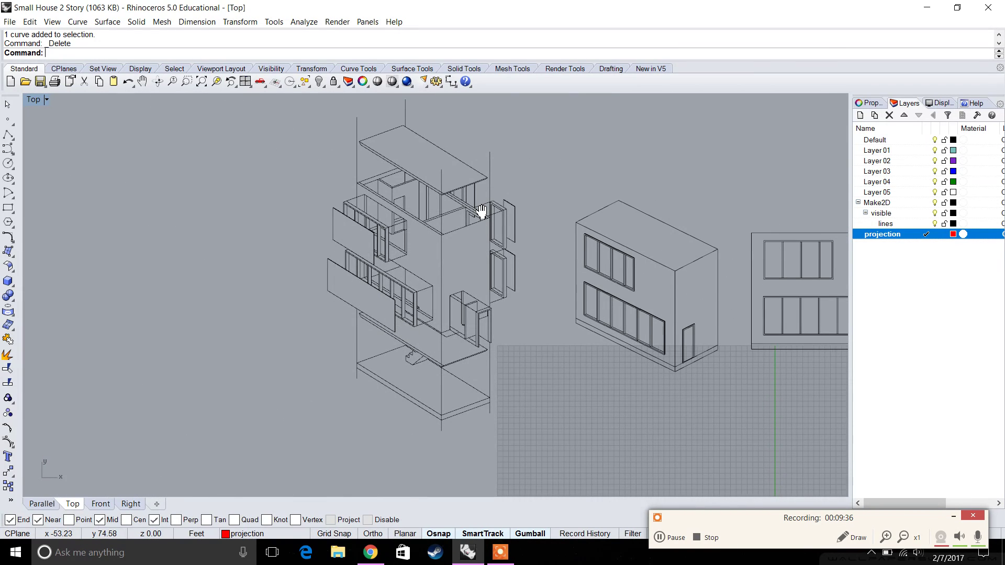
Set the Top view's display background to Solid Color in white.
left_click(941, 103)
left_click(998, 153)
left_click(959, 171)
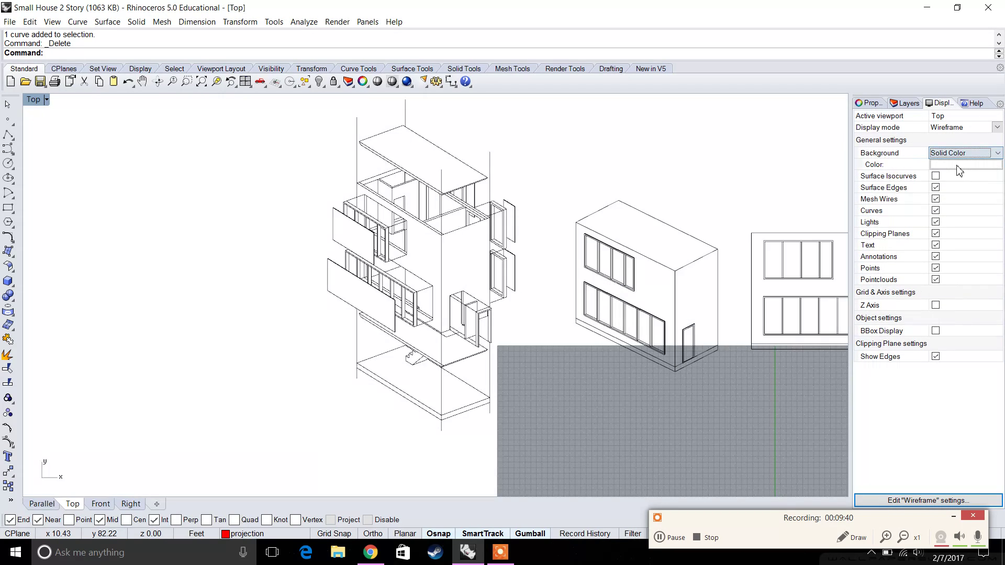
Select the entire exploded axonometric drawing, shift it further left away from the closed house drawing, and deselect it.
right_click_drag(693, 224, 643, 229)
left_click_drag(209, 108, 207, 107)
left_click_drag(411, 272, 368, 278)
left_click(359, 278)
Move the closed house axonometric drawing slightly left, between the exploded drawing and the elevations, and deselect it.
scroll(353, 246, "up", 2)
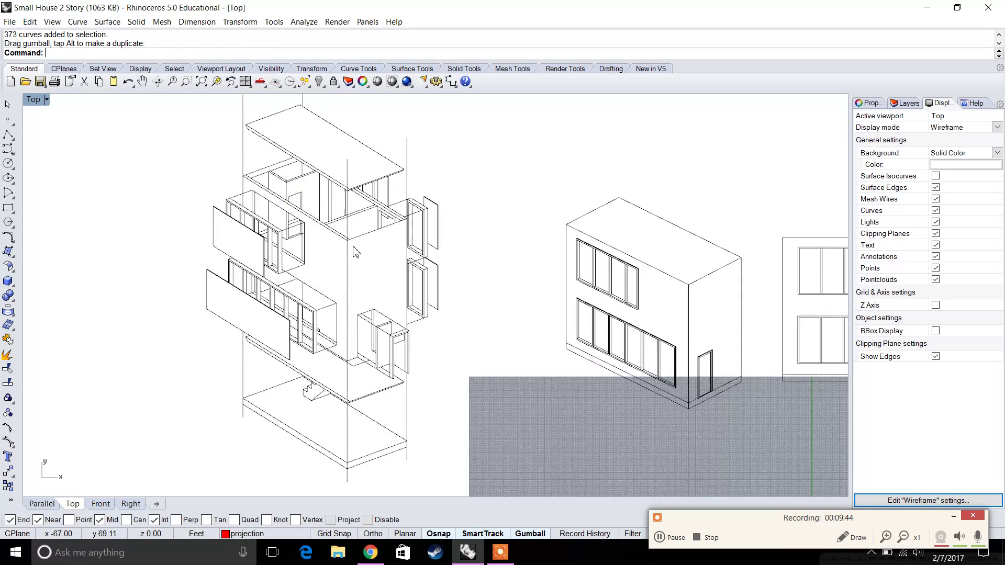
scroll(355, 252, "up", 3)
scroll(522, 218, "down", 8)
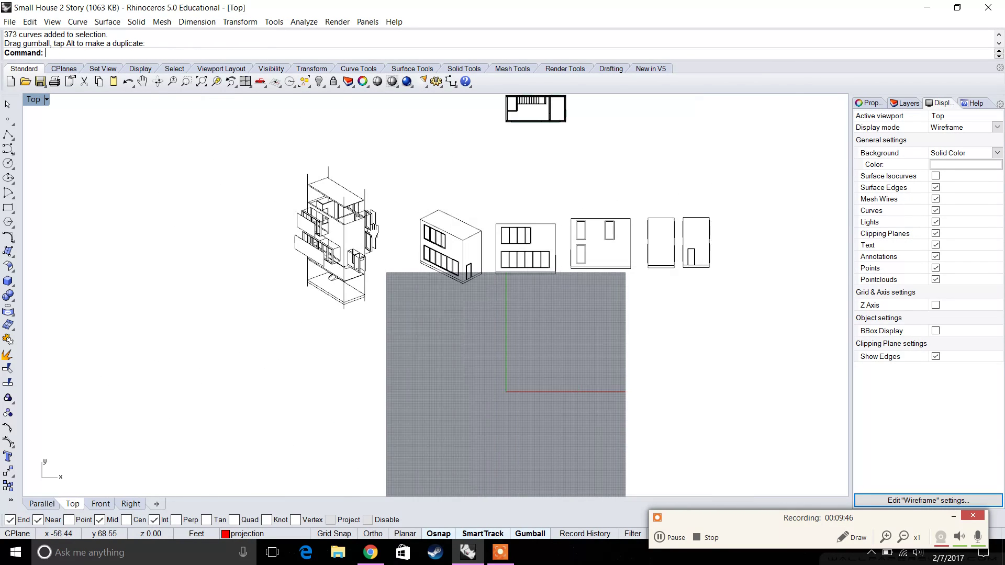
left_click_drag(412, 196, 412, 197)
left_click_drag(482, 250, 467, 255)
key("Escape")
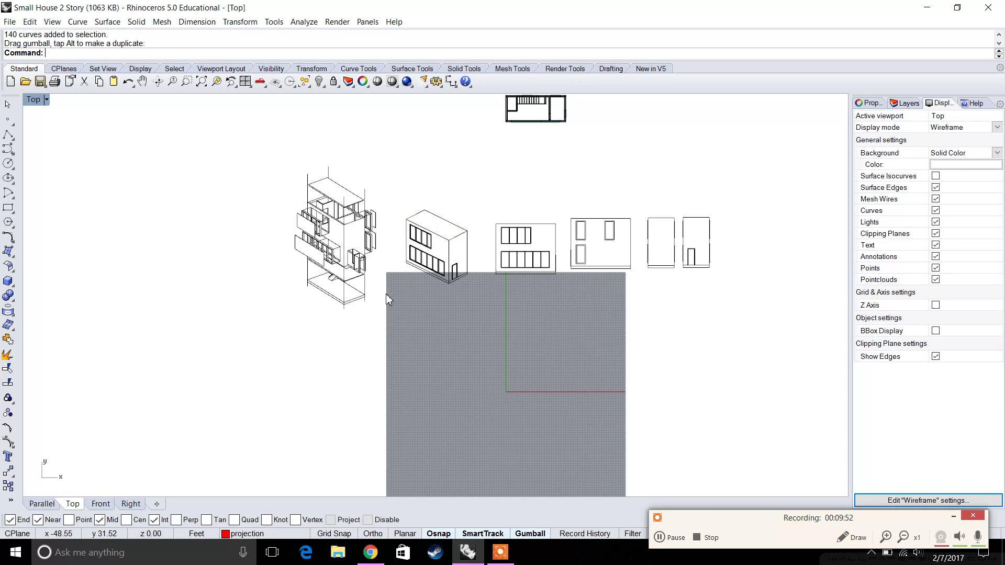
Return to the maximized Parallel view and look over the house models alongside their 2D drawings.
double_click(32, 101)
double_click(457, 101)
right_click_drag(552, 158, 494, 189)
scroll(494, 190, "down", 6)
right_click_drag(229, 255, 366, 267, "shift")
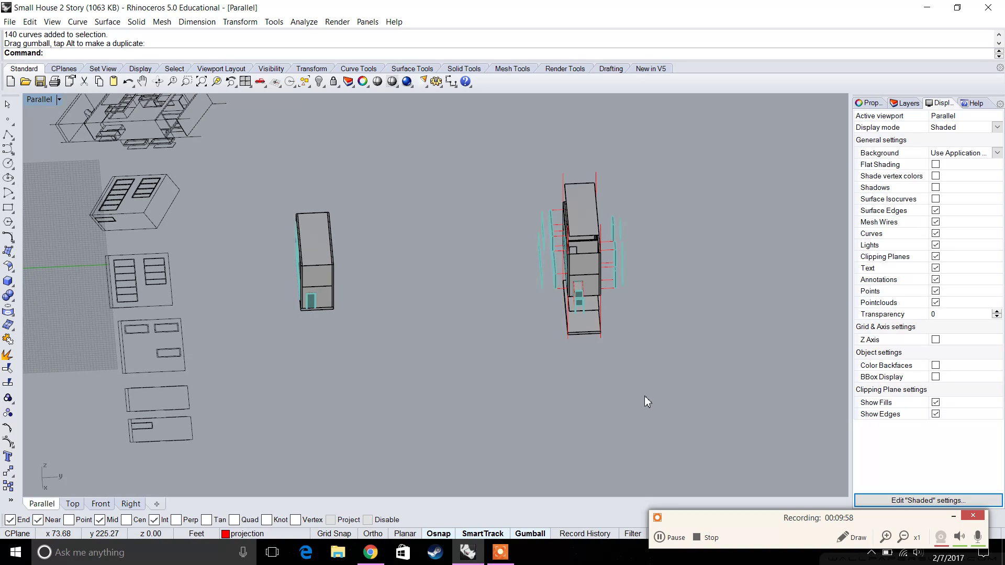